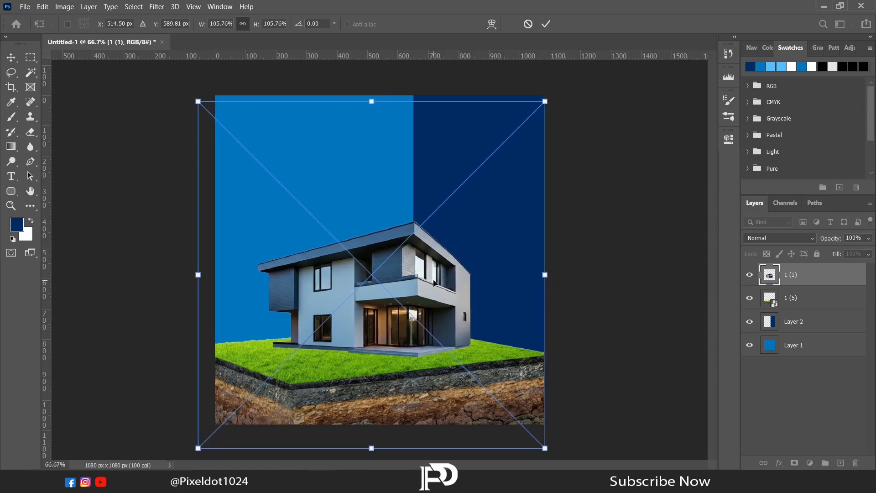
- Add a Hue/Saturation adjustment clipped to the house-on-grass layer, setting Lightness to -52
{"action": "key", "text": "Return"}
{"action": "key", "text": "l"}
{"action": "left_click", "coordinate": [793, 299]}
{"action": "left_click", "coordinate": [810, 463]}
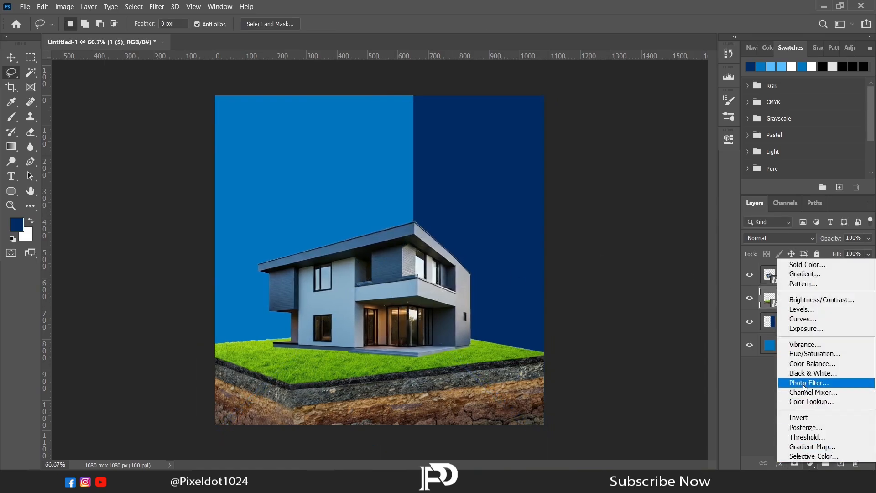
{"action": "left_click", "coordinate": [795, 361]}
{"action": "left_click_drag", "start_coordinate": [631, 260], "coordinate": [596, 266]}
{"action": "left_click", "coordinate": [631, 329]}
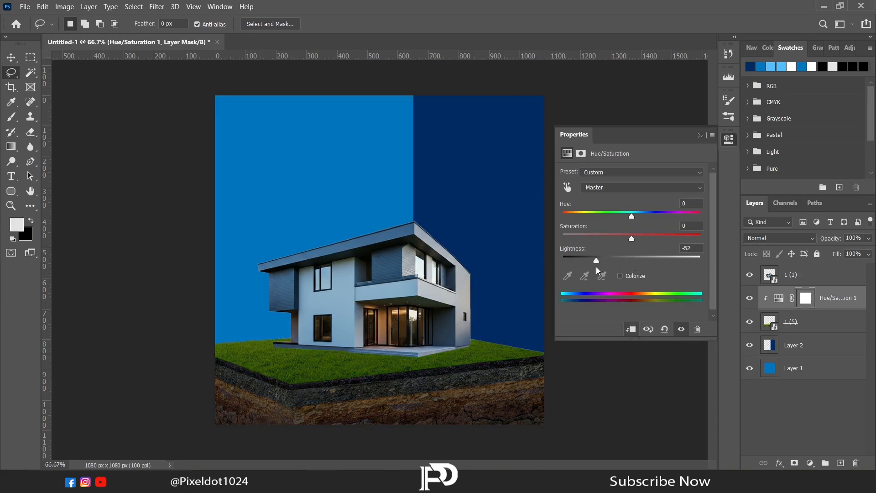
- Invert the adjustment's mask and paint white with a soft brush along the house's base to shade the grass
{"action": "left_click", "coordinate": [699, 137]}
{"action": "key", "text": "ctrl+i"}
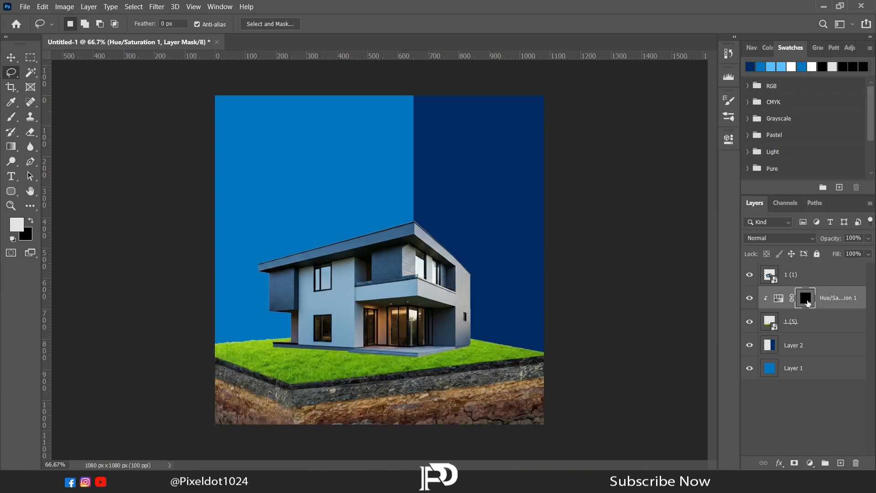
{"action": "left_click", "coordinate": [11, 117]}
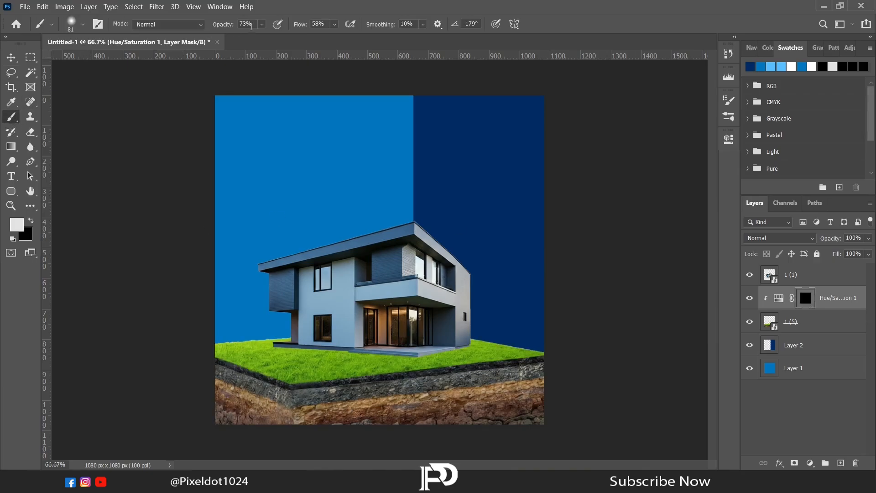
{"action": "left_click", "coordinate": [262, 24]}
{"action": "left_click", "coordinate": [261, 26]}
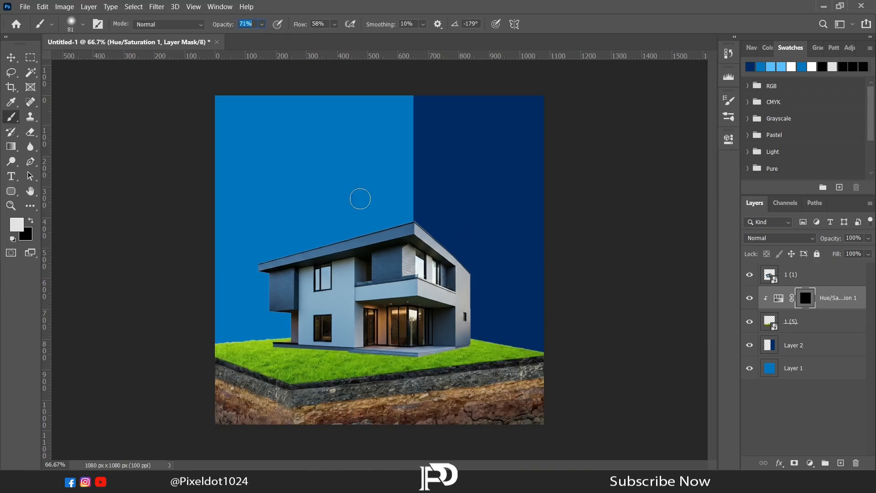
{"action": "right_click", "coordinate": [483, 278]}
{"action": "left_click_drag", "start_coordinate": [572, 309], "coordinate": [573, 308]}
{"action": "left_click", "coordinate": [608, 270]}
{"action": "left_click", "coordinate": [757, 49]}
{"action": "left_click", "coordinate": [856, 187]}
{"action": "left_click", "coordinate": [856, 188]}
{"action": "left_click", "coordinate": [856, 187]}
{"action": "left_click_drag", "start_coordinate": [805, 120], "coordinate": [825, 150]}
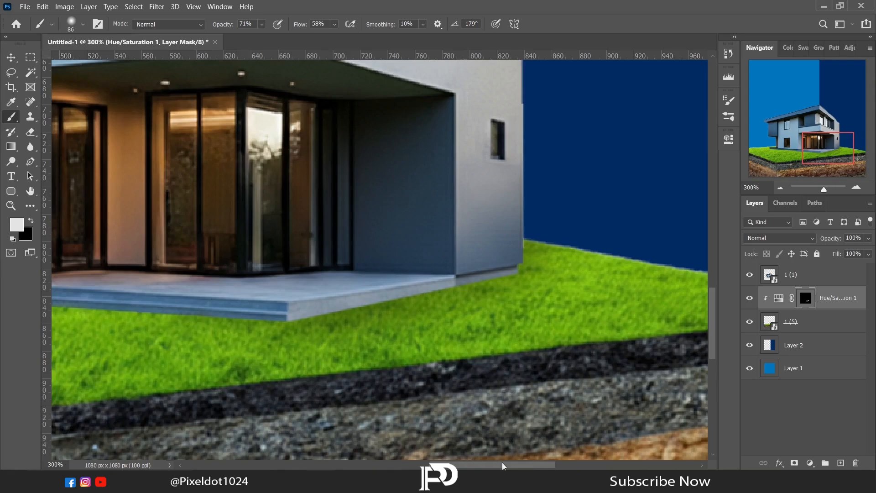
{"action": "left_click_drag", "start_coordinate": [502, 465], "coordinate": [421, 465]}
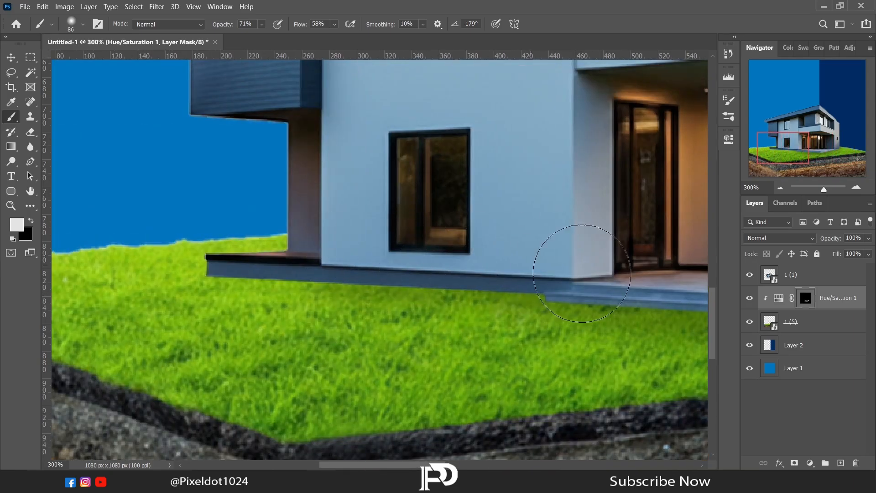
{"action": "mouse_move", "coordinate": [208, 248]}
{"action": "left_mouse_down"}
{"action": "mouse_move", "coordinate": [181, 255]}
{"action": "mouse_move", "coordinate": [338, 277]}
{"action": "mouse_move", "coordinate": [641, 285]}
{"action": "left_mouse_up"}
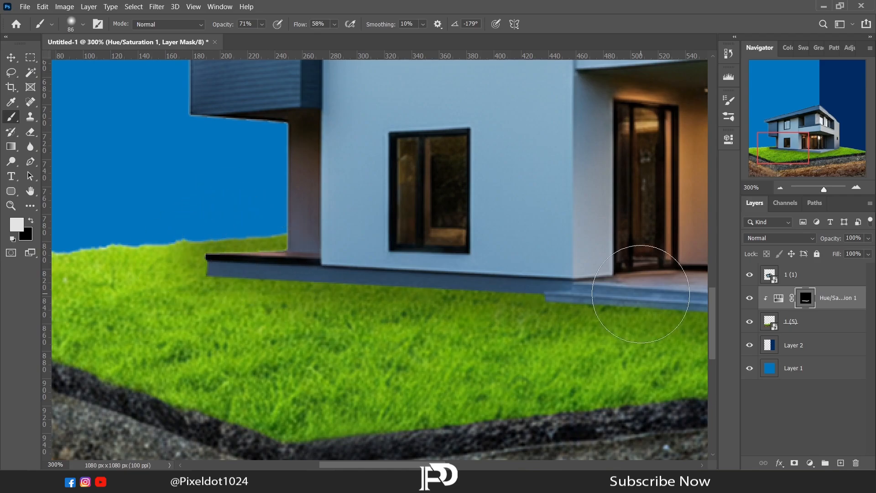
- On a new layer, draw a dark blue-to-transparent gradient upward from the bottom of the canvas
{"action": "left_click_drag", "start_coordinate": [411, 464], "coordinate": [529, 465]}
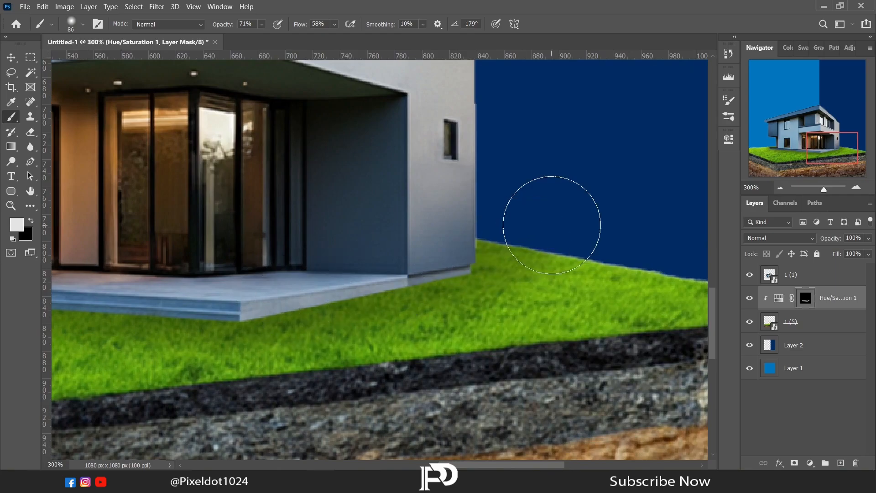
{"action": "left_click", "coordinate": [783, 188]}
{"action": "key", "text": "x"}
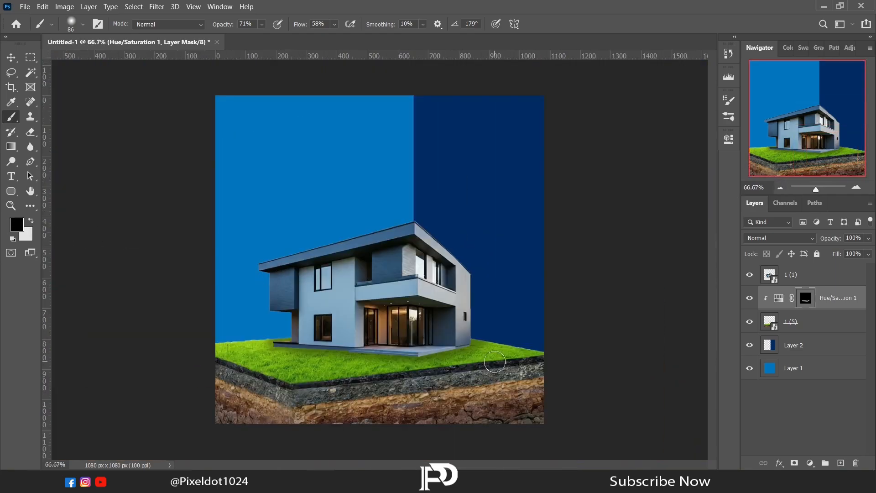
{"action": "right_click", "coordinate": [495, 363]}
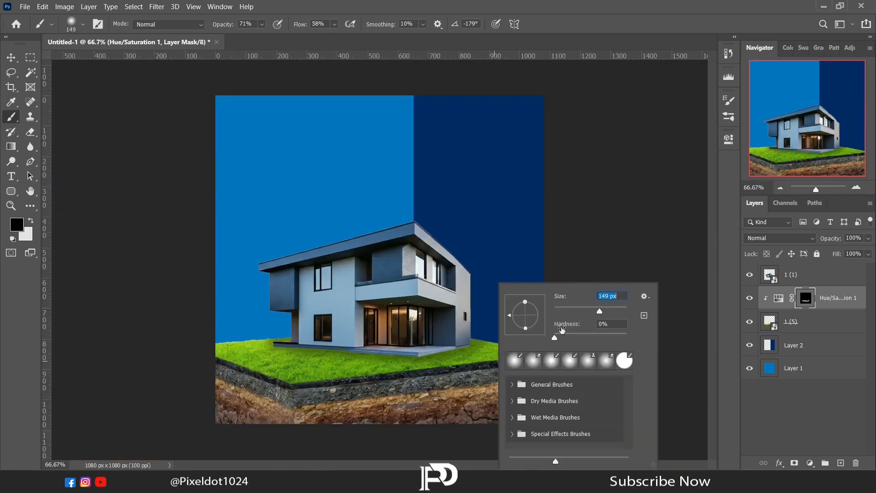
{"action": "left_click", "coordinate": [255, 382]}
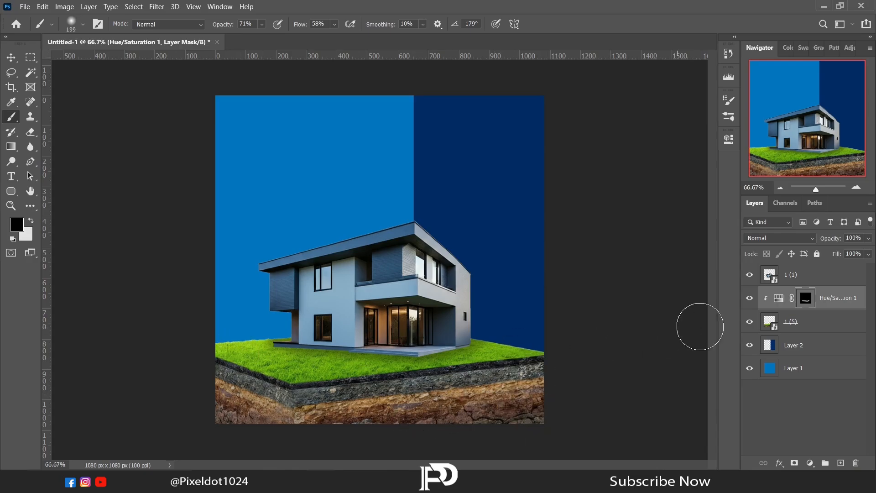
{"action": "left_click", "coordinate": [840, 463]}
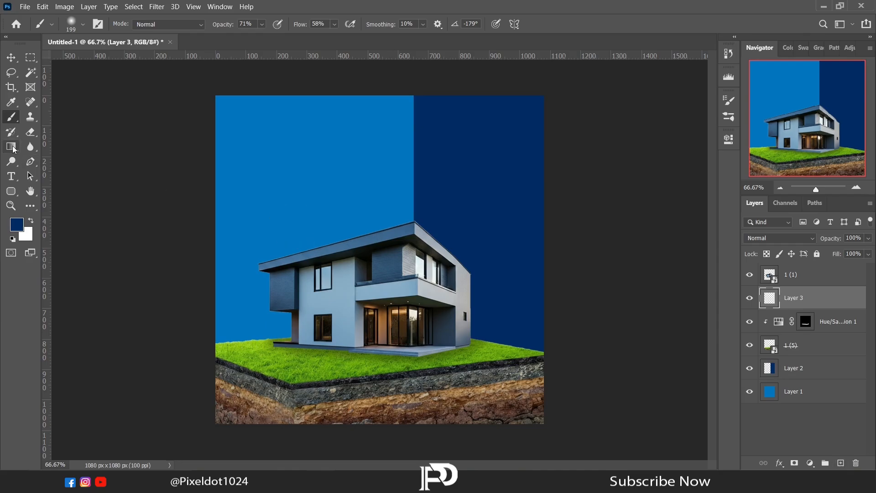
{"action": "left_click", "coordinate": [11, 146]}
{"action": "left_click", "coordinate": [80, 24]}
{"action": "left_click", "coordinate": [744, 62]}
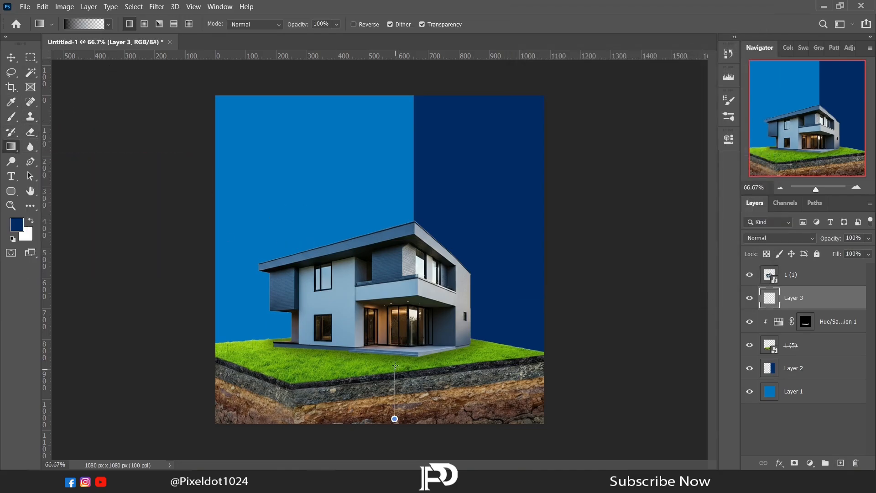
{"action": "left_click_drag", "start_coordinate": [396, 365], "coordinate": [396, 355]}
{"action": "key", "text": "ctrl+z"}
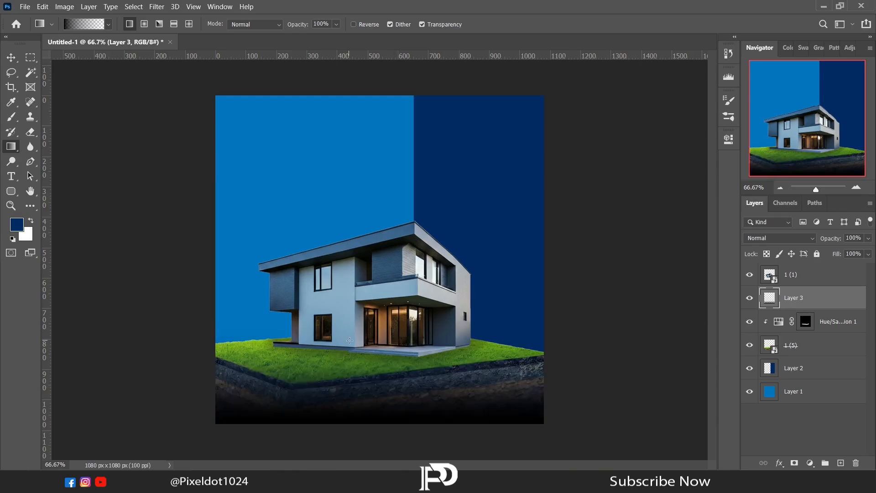
- Set the gradient layer's opacity to 58% and erase its upper part across the grass with a large soft eraser
{"action": "left_click_drag", "start_coordinate": [871, 241], "coordinate": [845, 250]}
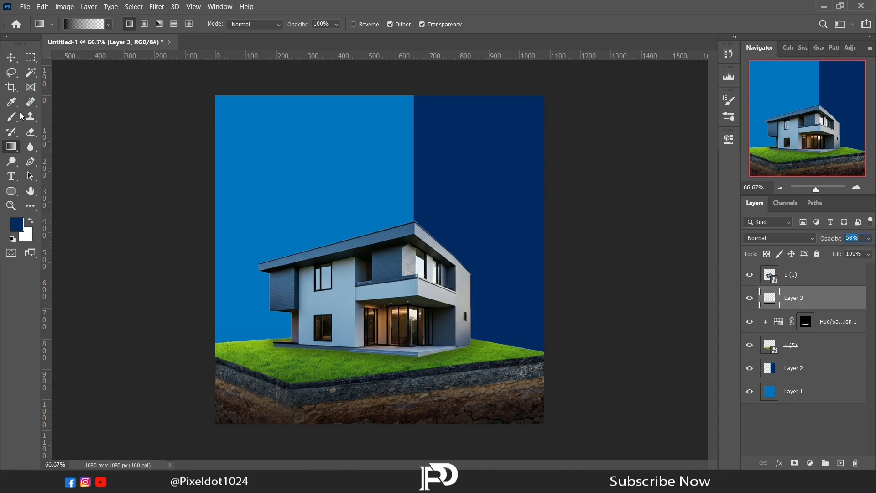
{"action": "key", "text": "e"}
{"action": "right_click", "coordinate": [327, 195]}
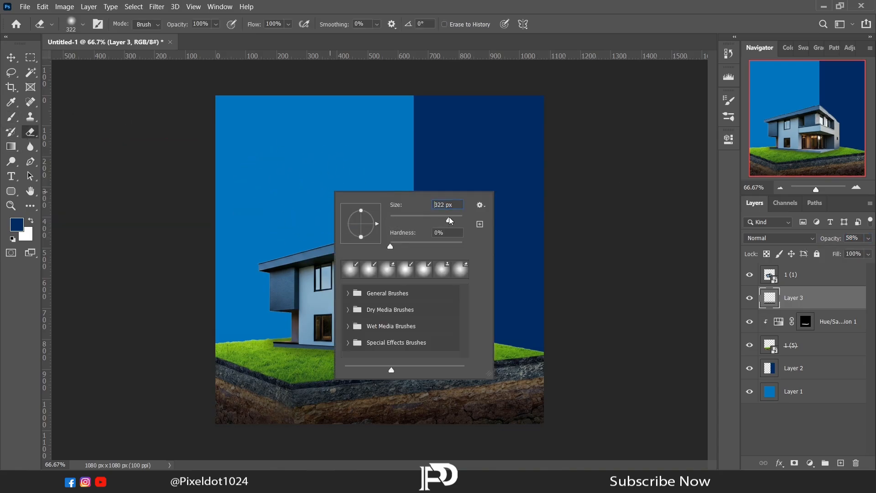
{"action": "left_click", "coordinate": [177, 249]}
{"action": "left_click_drag", "start_coordinate": [187, 325], "coordinate": [598, 329]}
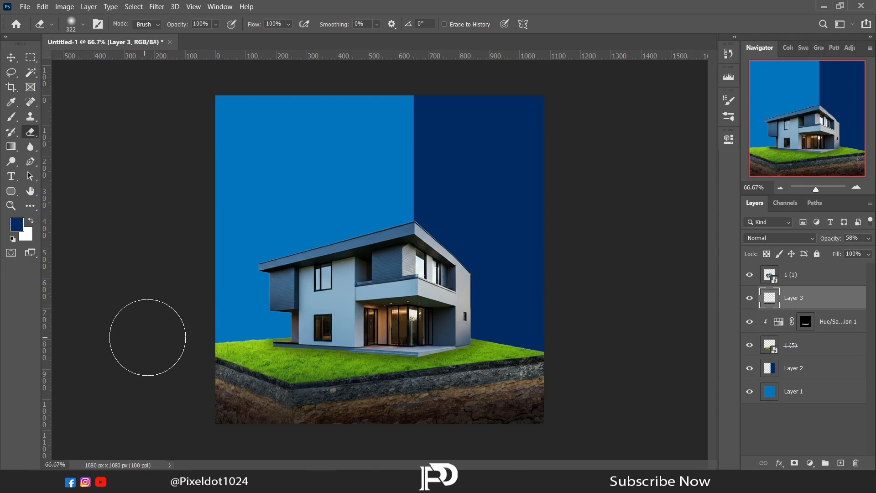
- Inspect the Hue/Saturation mask up close around the house's left base
{"action": "left_click", "coordinate": [832, 322]}
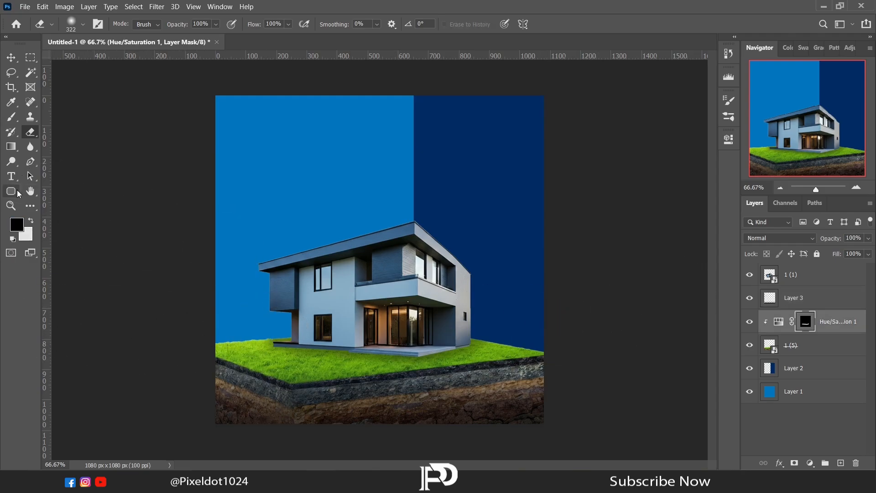
{"action": "left_click", "coordinate": [12, 117]}
{"action": "left_click_drag", "start_coordinate": [816, 190], "coordinate": [827, 189]}
{"action": "left_click_drag", "start_coordinate": [810, 121], "coordinate": [768, 144]}
{"action": "right_click", "coordinate": [548, 223]}
{"action": "left_click_drag", "start_coordinate": [658, 250], "coordinate": [636, 251]}
{"action": "left_click", "coordinate": [415, 225]}
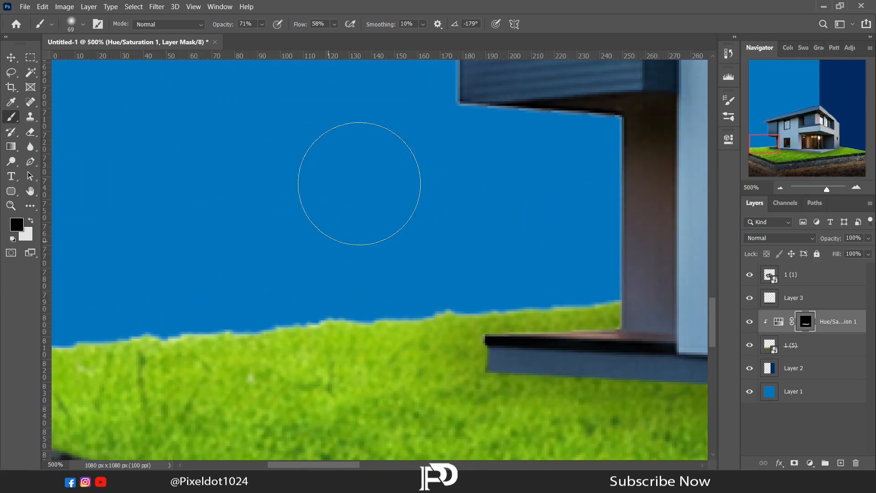
{"action": "left_click", "coordinate": [780, 187]}
{"action": "left_click", "coordinate": [781, 187]}
{"action": "left_click", "coordinate": [780, 188]}
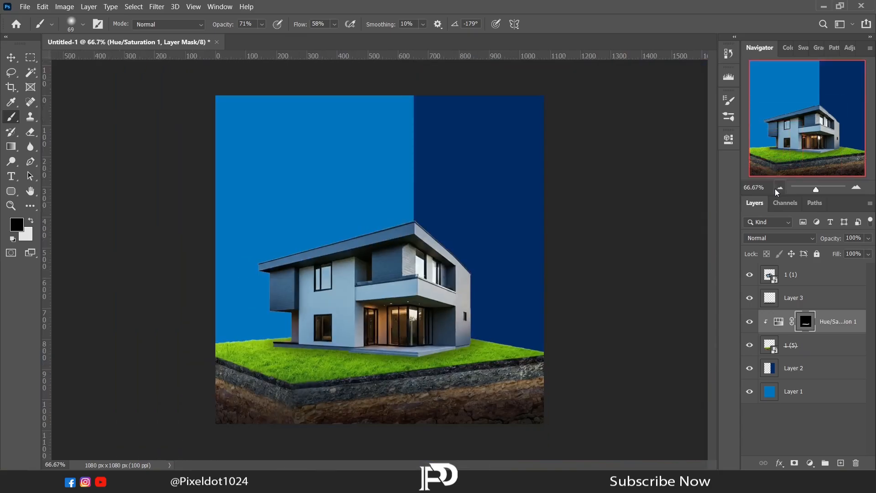
- Place a concrete texture image above Layer 2 and scale it to cover the dark blue panel
{"action": "left_click", "coordinate": [799, 369]}
{"action": "key", "text": "alt+Tab"}
{"action": "left_click_drag", "start_coordinate": [194, 84], "coordinate": [455, 254]}
{"action": "left_click_drag", "start_coordinate": [260, 191], "coordinate": [269, 185]}
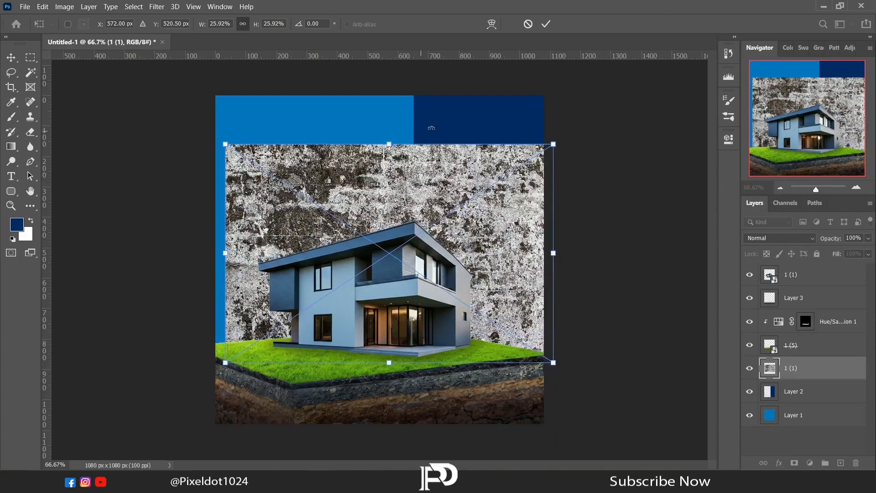
{"action": "left_click_drag", "start_coordinate": [453, 119], "coordinate": [235, 158]}
{"action": "left_click_drag", "start_coordinate": [367, 141], "coordinate": [413, 147]}
{"action": "left_click_drag", "start_coordinate": [325, 423], "coordinate": [365, 362]}
{"action": "key", "text": "Return"}
- Clip the texture to Layer 2, set its blend mode to Screen and its opacity to 12%
{"action": "key", "text": "b"}
{"action": "right_click", "coordinate": [805, 378]}
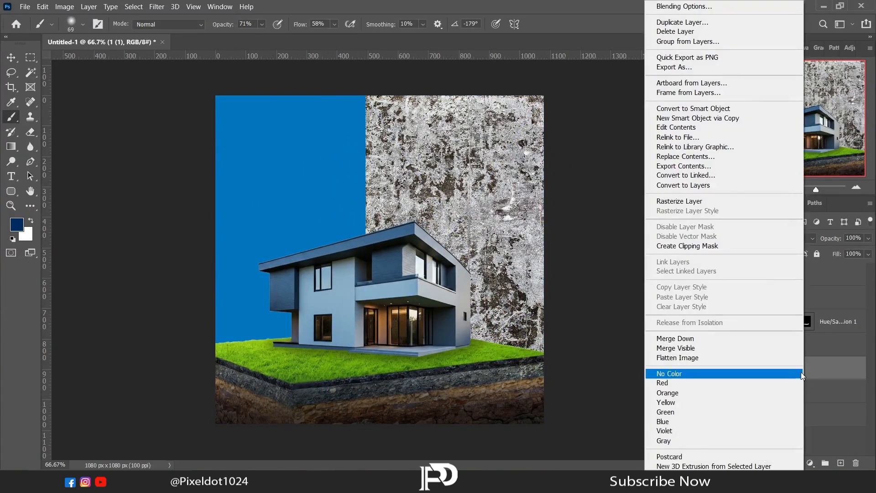
{"action": "left_click", "coordinate": [705, 247]}
{"action": "left_click", "coordinate": [776, 238]}
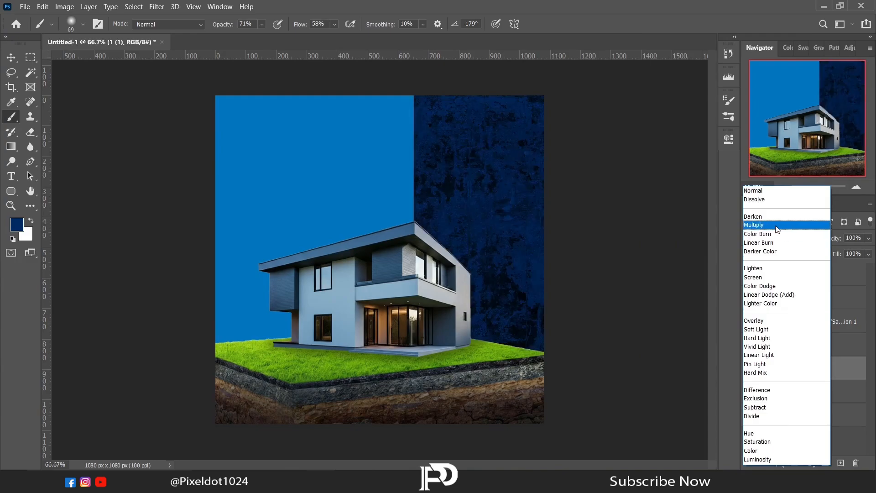
{"action": "left_click", "coordinate": [756, 277]}
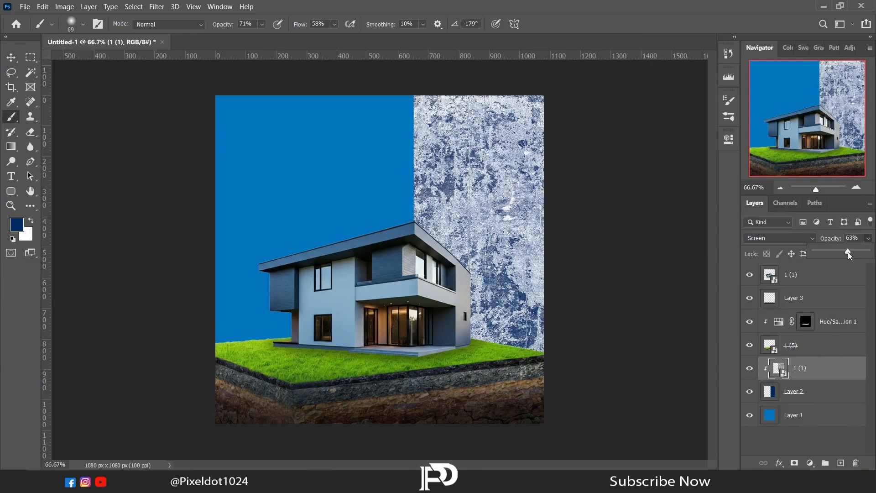
{"action": "left_click_drag", "start_coordinate": [848, 252], "coordinate": [820, 253]}
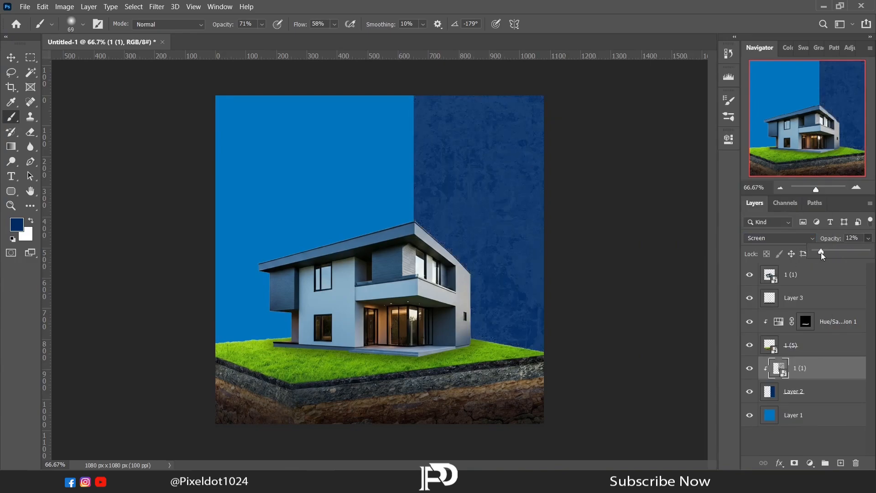
- Add a drop shadow to Layer 2: Multiply, 57% opacity, -21° angle, 13 px distance, 8% spread, 22 px size
{"action": "left_click", "coordinate": [803, 391]}
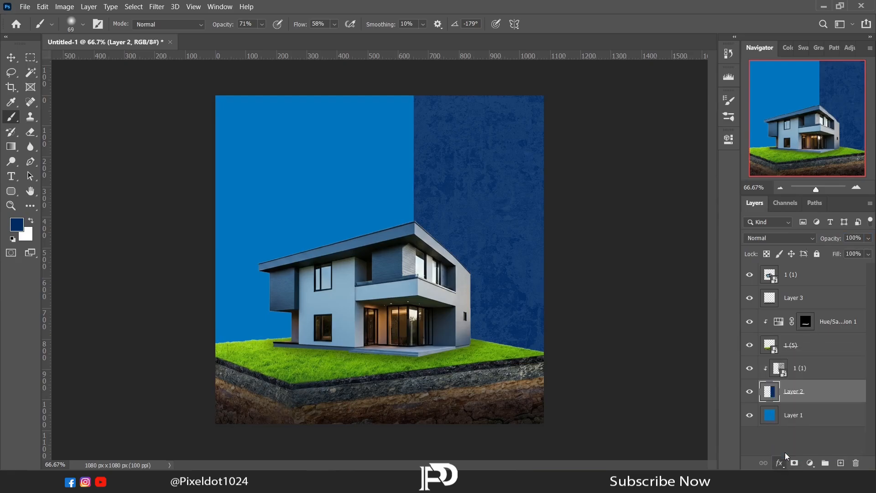
{"action": "left_click", "coordinate": [780, 462]}
{"action": "left_click", "coordinate": [794, 454]}
{"action": "left_click_drag", "start_coordinate": [707, 187], "coordinate": [720, 171]}
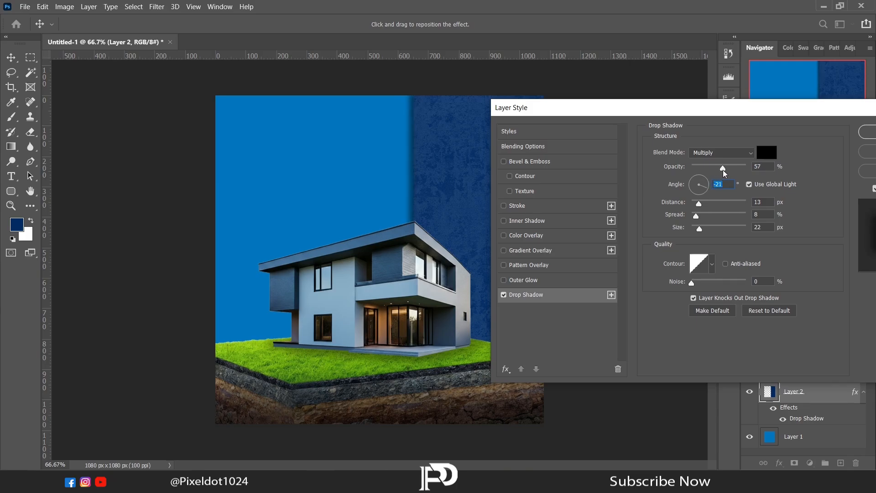
{"action": "key", "text": "Return"}
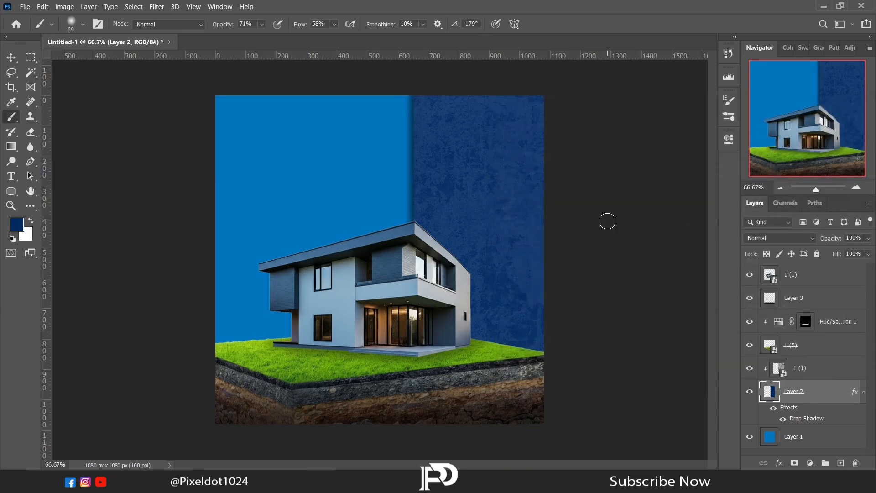
- Import two cloud images, move one cloud layer below Layer 2 and hide the other
{"action": "left_click", "coordinate": [337, 480]}
{"action": "left_click", "coordinate": [431, 226]}
{"action": "left_click_drag", "start_coordinate": [504, 148], "coordinate": [574, 87]}
{"action": "left_click_drag", "start_coordinate": [574, 87], "coordinate": [367, 215]}
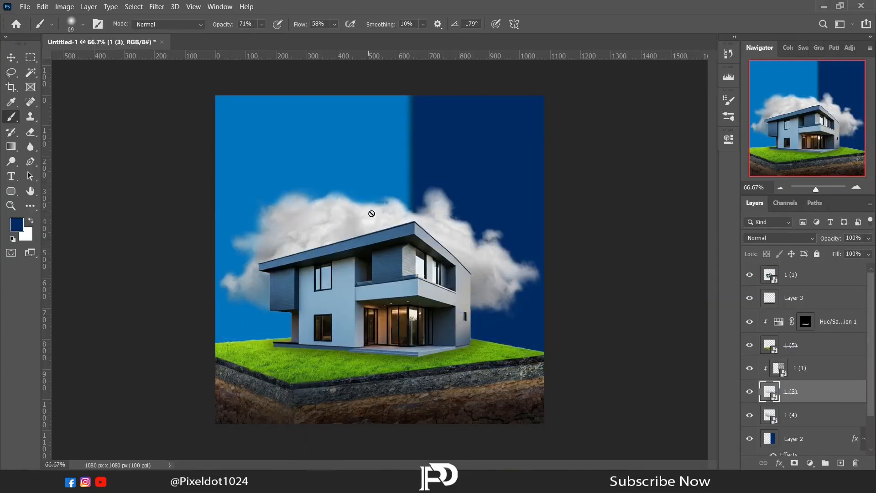
{"action": "scroll", "coordinate": [814, 417], "scroll_direction": "down", "scroll_amount": 1}
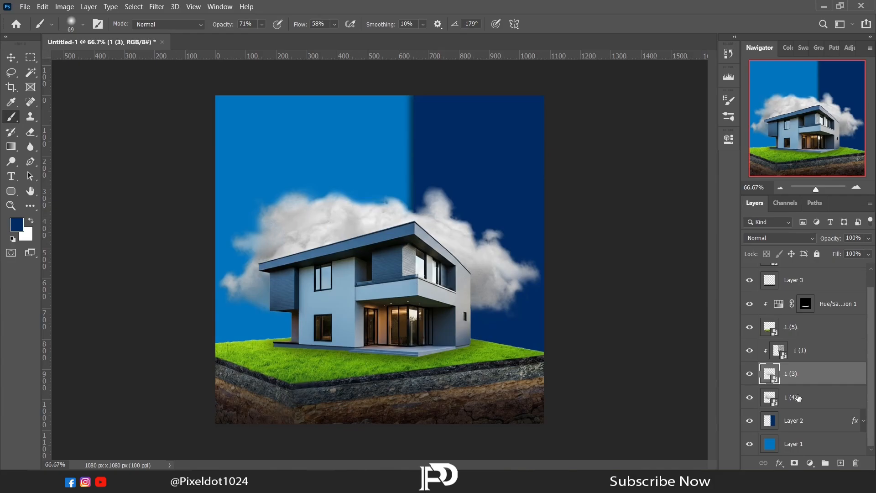
{"action": "left_click_drag", "start_coordinate": [797, 397], "coordinate": [793, 425]}
{"action": "left_click", "coordinate": [750, 373]}
- Scale down, flip horizontally and move the lower cloud to the top centre of the canvas
{"action": "key", "text": "l"}
{"action": "right_click", "coordinate": [315, 226]}
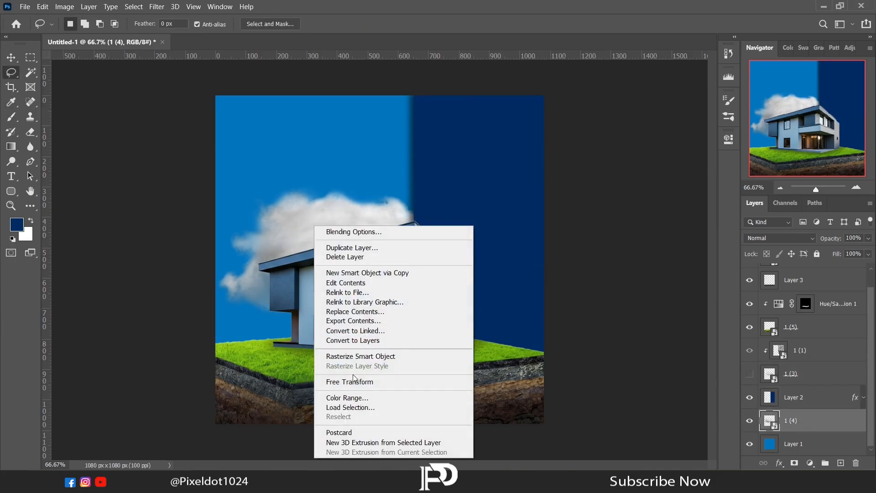
{"action": "left_click", "coordinate": [354, 379]}
{"action": "left_click_drag", "start_coordinate": [593, 413], "coordinate": [461, 162]}
{"action": "right_click", "coordinate": [391, 187]}
{"action": "left_click", "coordinate": [413, 366]}
{"action": "left_click_drag", "start_coordinate": [519, 173], "coordinate": [465, 149]}
{"action": "mouse_move", "coordinate": [444, 142]}
{"action": "left_mouse_down"}
{"action": "mouse_move", "coordinate": [467, 140]}
{"action": "mouse_move", "coordinate": [458, 141]}
{"action": "left_mouse_up"}
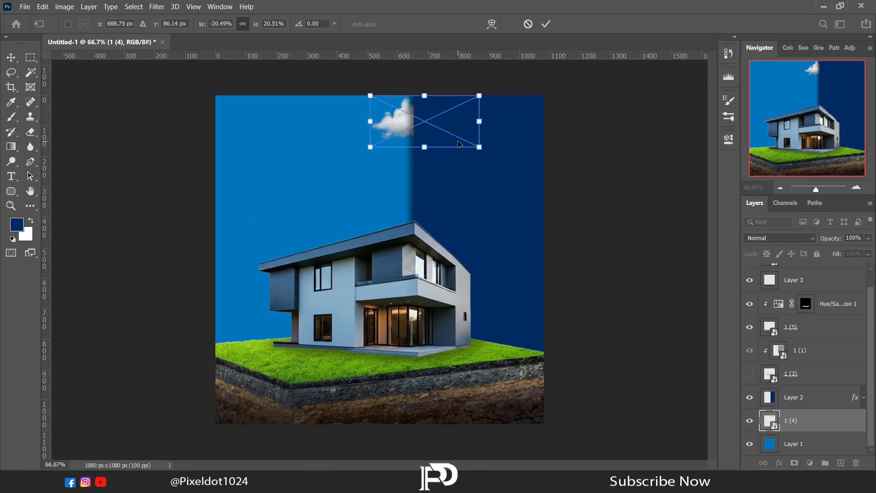
{"action": "key", "text": "Return"}
- Move the hidden cloud layer to the top of the stack and re-clip the texture layer to Layer 2
{"action": "key", "text": "l"}
{"action": "left_click_drag", "start_coordinate": [757, 374], "coordinate": [788, 271]}
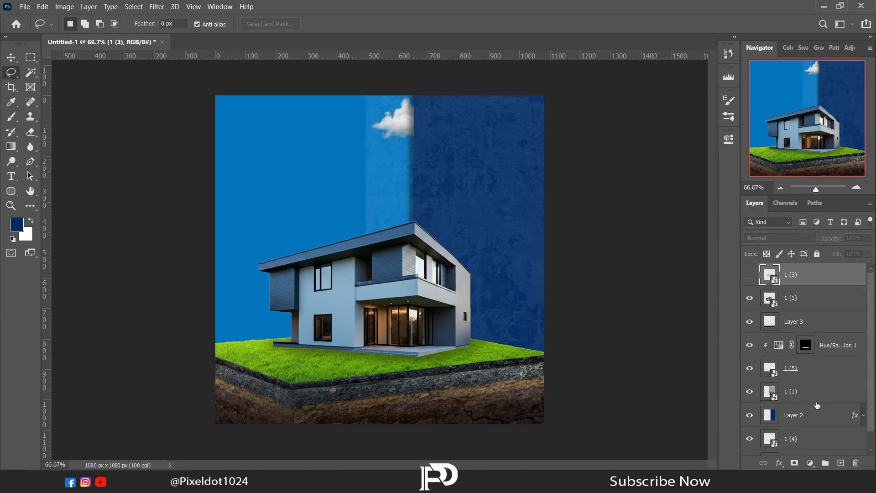
{"action": "right_click", "coordinate": [816, 404]}
{"action": "left_click", "coordinate": [692, 247]}
- Show the top cloud layer, flip it horizontally, and shrink it to a small cloud at the canvas's left edge beside the house
{"action": "left_click", "coordinate": [821, 279]}
{"action": "left_click", "coordinate": [750, 275]}
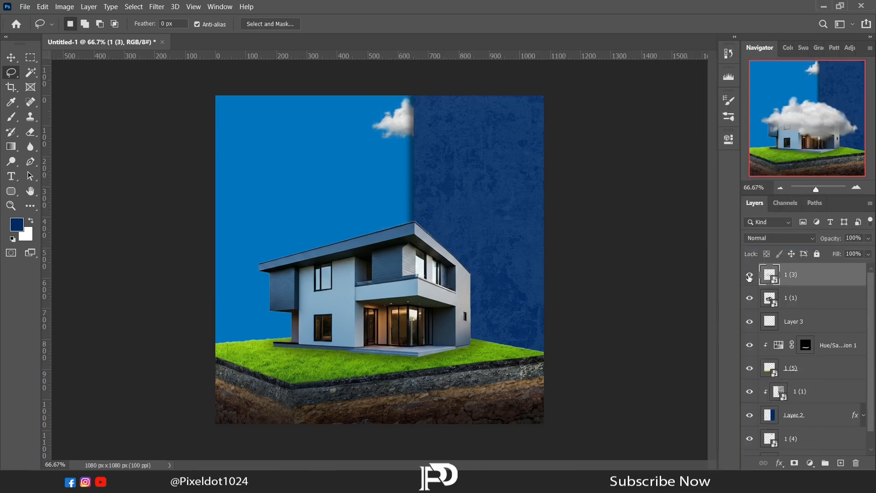
{"action": "right_click", "coordinate": [308, 217]}
{"action": "left_click", "coordinate": [342, 373]}
{"action": "left_click_drag", "start_coordinate": [391, 246], "coordinate": [351, 231]}
{"action": "right_click", "coordinate": [352, 232]}
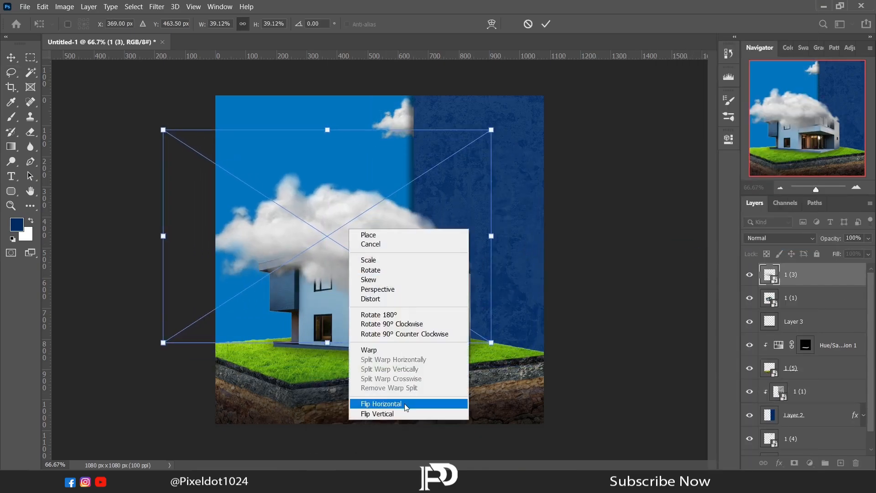
{"action": "left_click", "coordinate": [391, 405]}
{"action": "left_click_drag", "start_coordinate": [504, 351], "coordinate": [314, 230]}
{"action": "mouse_move", "coordinate": [270, 204]}
{"action": "left_mouse_down"}
{"action": "mouse_move", "coordinate": [248, 235]}
{"action": "mouse_move", "coordinate": [248, 267]}
{"action": "left_mouse_up"}
{"action": "key", "text": "Return"}
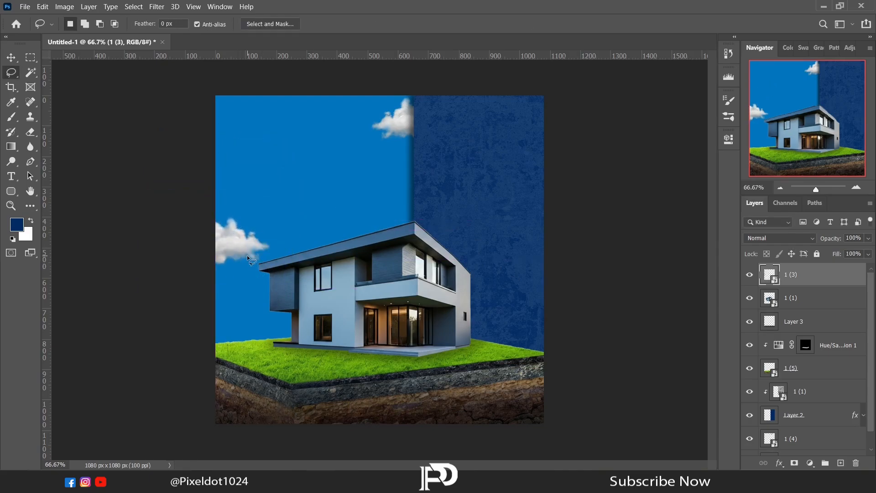
- Add a text layer near the top of the canvas with the pasted headline 'Your Dream Home Awaits' in Gobold Bold
{"action": "left_click", "coordinate": [11, 177]}
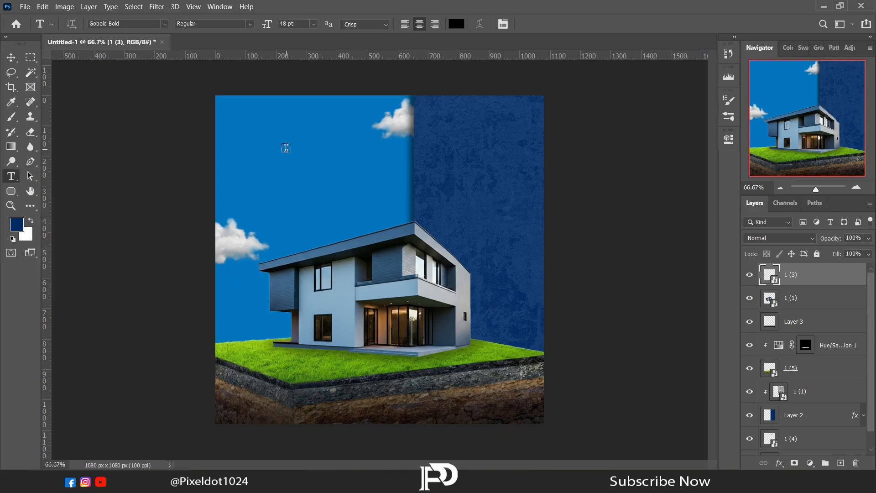
{"action": "left_click_drag", "start_coordinate": [286, 148], "coordinate": [255, 130]}
{"action": "type", "text": "YOUR DREAM HOME AWAITS"}
{"action": "left_click", "coordinate": [728, 140]}
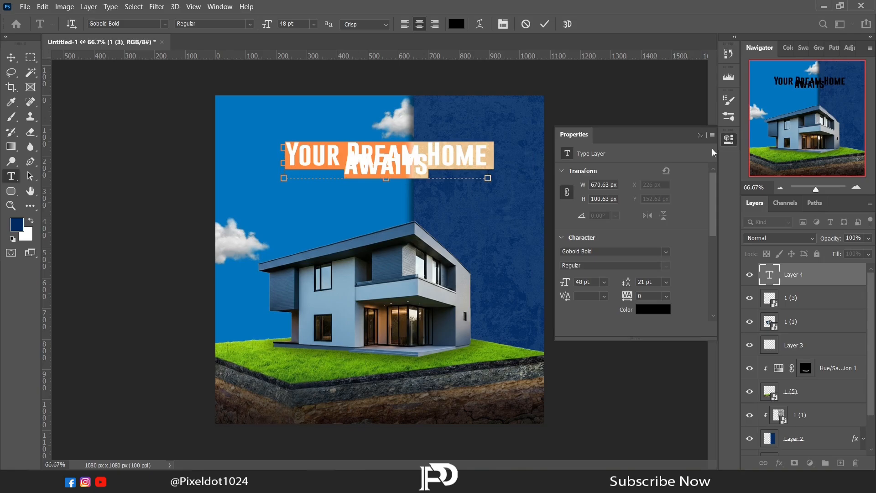
- Widen the headline's text box and reduce its font size to 34 pt
{"action": "left_click_drag", "start_coordinate": [595, 282], "coordinate": [541, 271]}
{"action": "key", "text": "Down"}
{"action": "key", "text": "Down"}
{"action": "key", "text": "Down"}
{"action": "key", "text": "Down"}
{"action": "left_click_drag", "start_coordinate": [281, 164], "coordinate": [254, 162]}
{"action": "left_click_drag", "start_coordinate": [488, 162], "coordinate": [529, 162]}
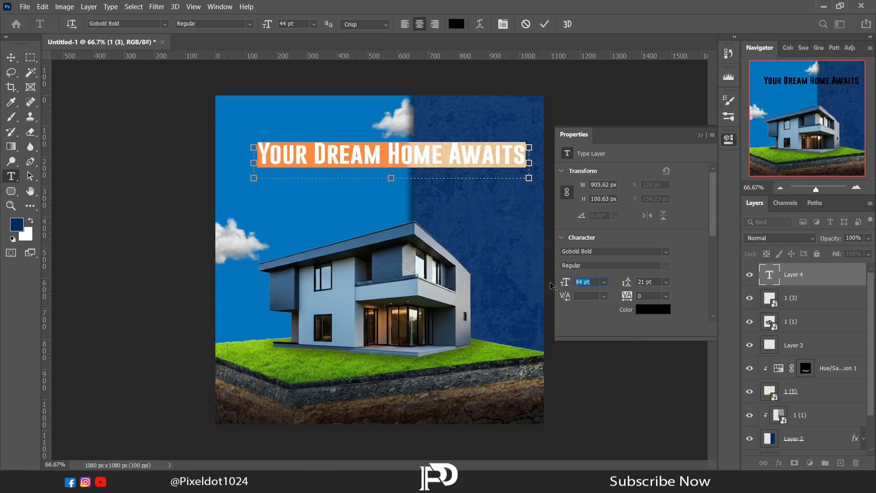
{"action": "key", "text": "Down"}
{"action": "key", "text": "Down"}
{"action": "key", "text": "Down"}
{"action": "key", "text": "Down"}
{"action": "key", "text": "Down"}
{"action": "key", "text": "Down"}
{"action": "key", "text": "Down"}
{"action": "key", "text": "Down"}
{"action": "key", "text": "Down"}
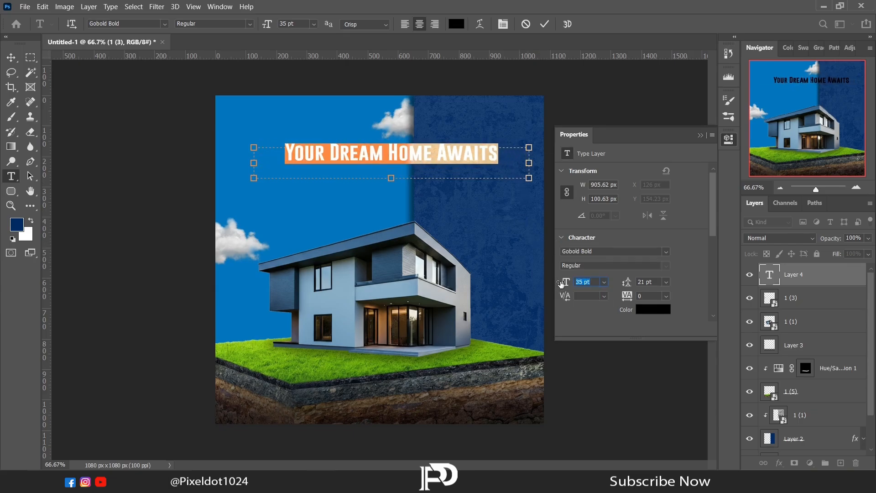
{"action": "key", "text": "Down"}
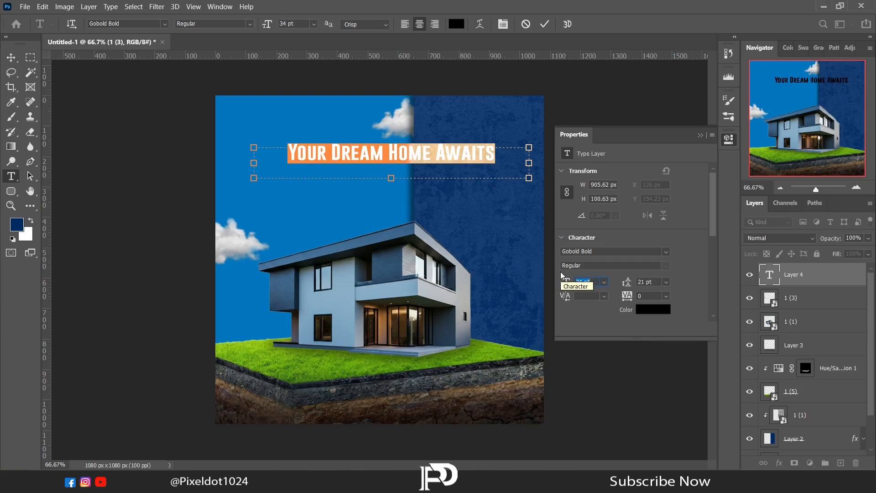
- Break the headline onto two lines after 'Dream' and set it to 55 pt with 66 pt leading
{"action": "left_click", "coordinate": [391, 153]}
{"action": "key", "text": "Return"}
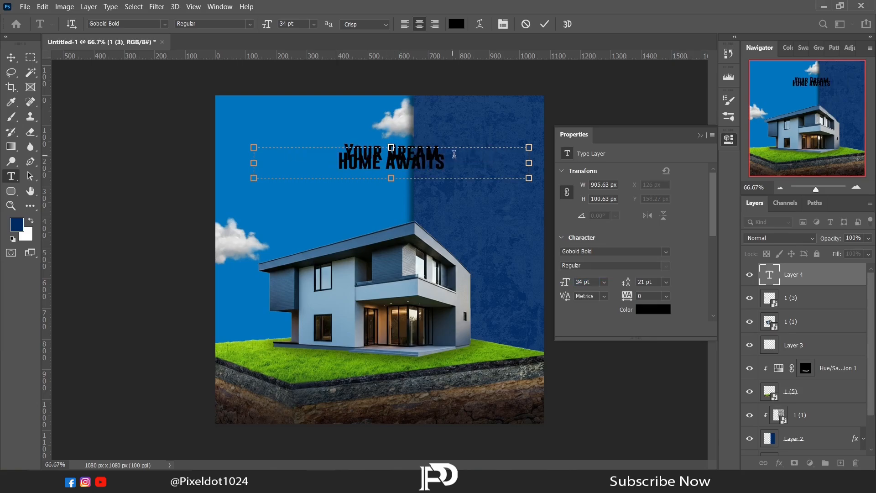
{"action": "key", "text": "ctrl+a"}
{"action": "left_click_drag", "start_coordinate": [621, 285], "coordinate": [656, 285]}
{"action": "left_click", "coordinate": [562, 285]}
{"action": "left_click_drag", "start_coordinate": [562, 285], "coordinate": [640, 291]}
{"action": "left_click_drag", "start_coordinate": [628, 282], "coordinate": [644, 284]}
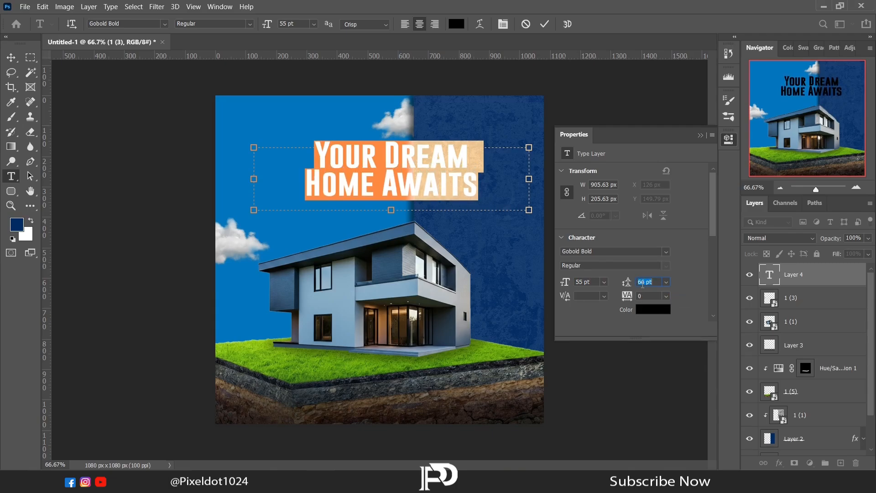
- Commit the headline text and nudge it slightly upward
{"action": "left_click", "coordinate": [700, 135]}
{"action": "left_click", "coordinate": [11, 57]}
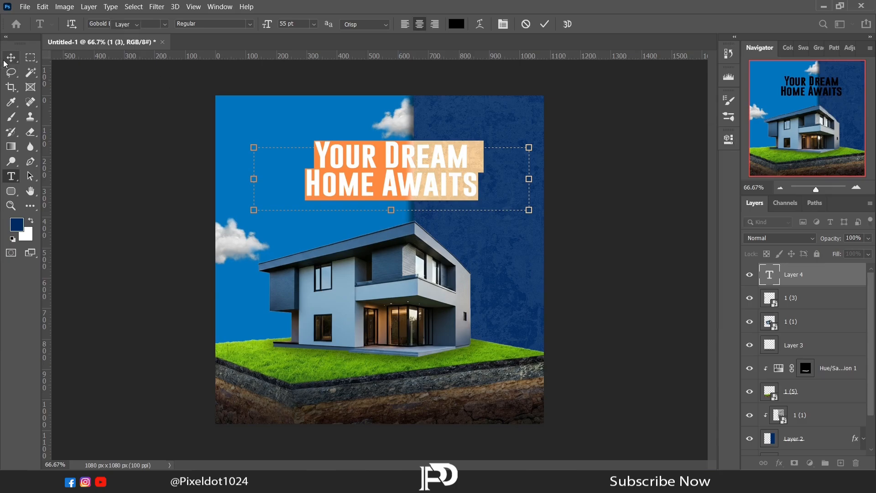
{"action": "left_click_drag", "start_coordinate": [425, 182], "coordinate": [425, 177]}
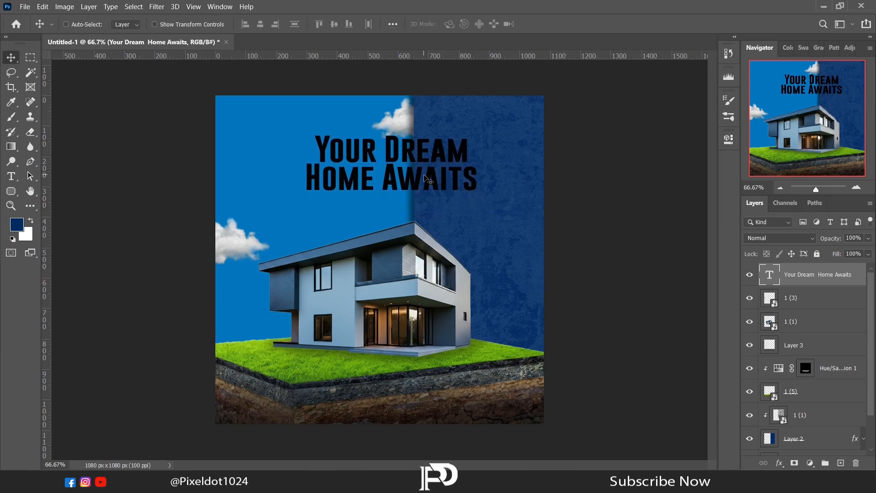
- Change the headline's text colour to white
{"action": "left_click", "coordinate": [729, 139]}
{"action": "left_click", "coordinate": [653, 310]}
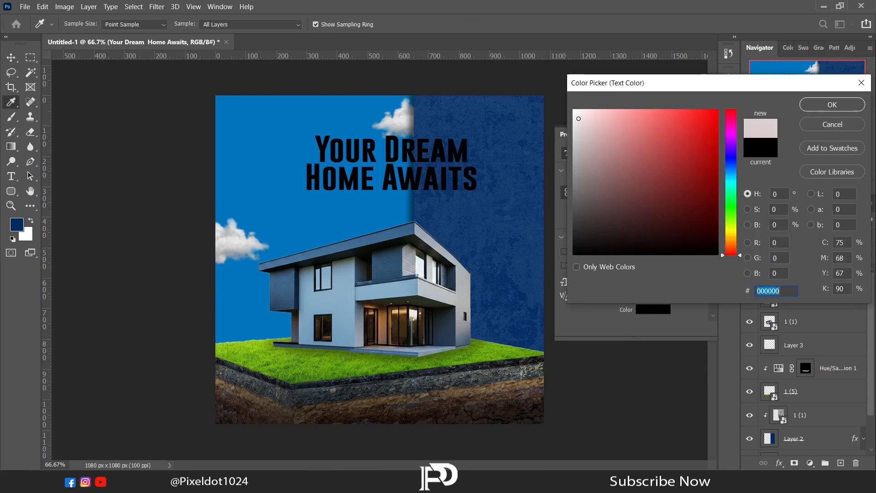
{"action": "left_click", "coordinate": [574, 110]}
{"action": "left_click", "coordinate": [815, 104]}
{"action": "left_click", "coordinate": [698, 136]}
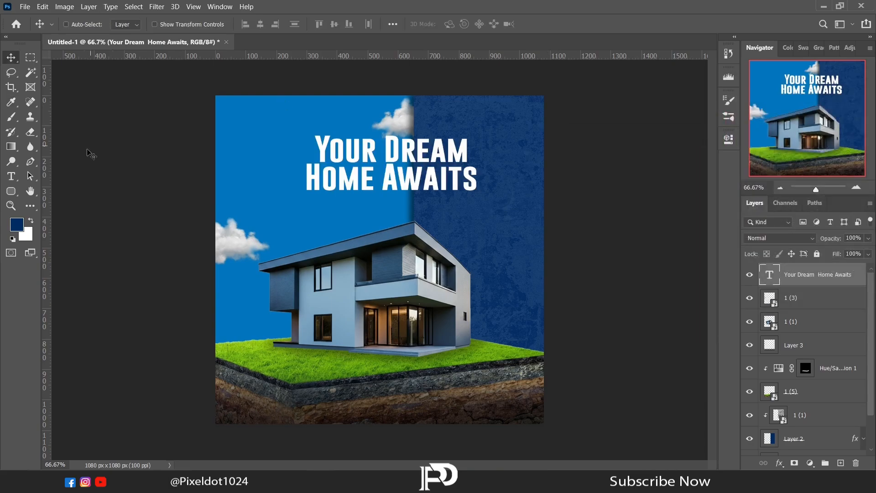
- Draw a second text box below the headline and set its font to Arial at 15 pt
{"action": "key", "text": "t"}
{"action": "left_click_drag", "start_coordinate": [305, 200], "coordinate": [504, 213]}
{"action": "left_click", "coordinate": [729, 139]}
{"action": "left_click", "coordinate": [665, 251]}
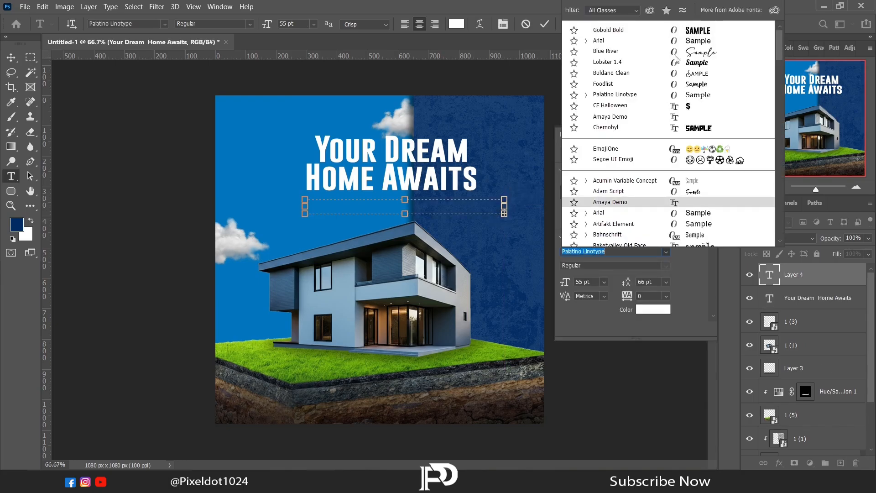
{"action": "left_click", "coordinate": [593, 41]}
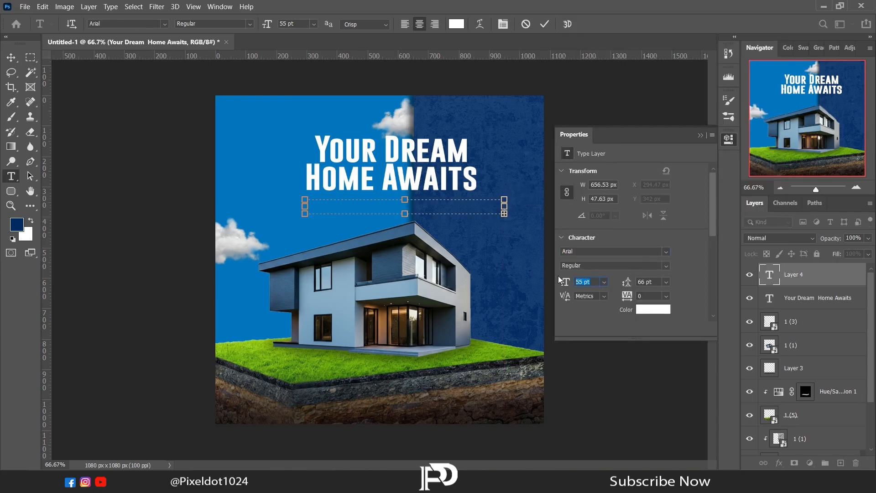
{"action": "type", "text": "15"}
{"action": "key", "text": "Return"}
{"action": "left_click", "coordinate": [700, 136]}
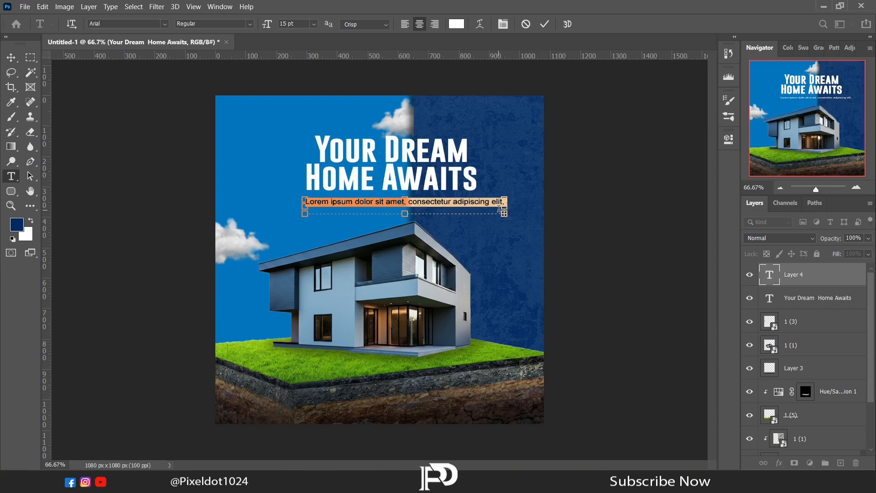
- Enter the tagline 'Find the perfect balance of modern design and timeless elegance' at 14 pt and centre it under the headline
{"action": "type", "text": "Find the perfect balance of modern design and"}
{"action": "left_click_drag", "start_coordinate": [301, 208], "coordinate": [248, 208]}
{"action": "left_click_drag", "start_coordinate": [497, 202], "coordinate": [236, 196]}
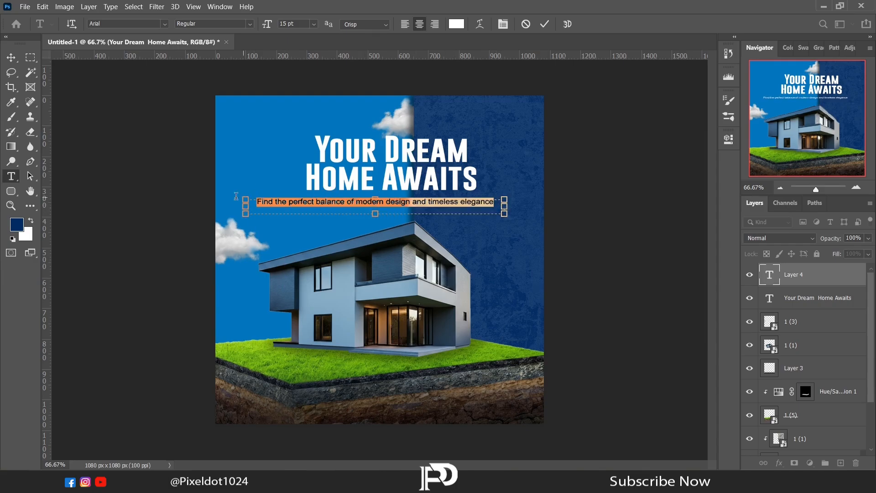
{"action": "left_click", "coordinate": [729, 140]}
{"action": "key", "text": "Down"}
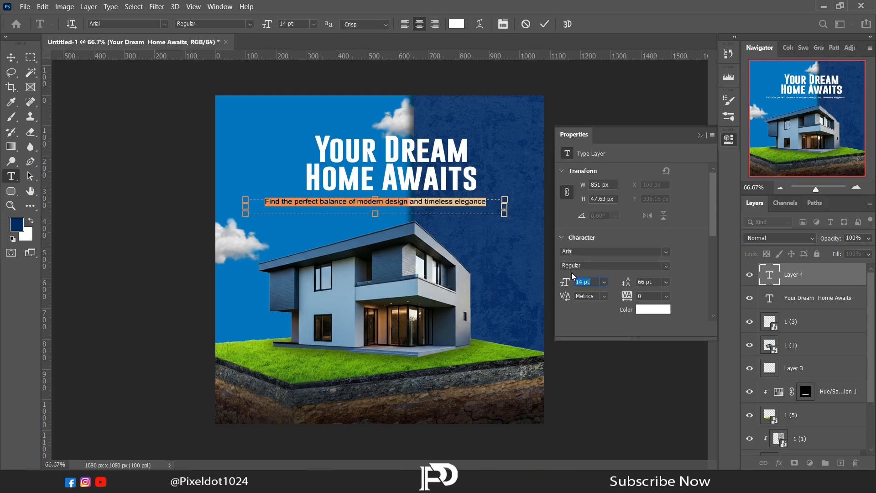
{"action": "left_click", "coordinate": [701, 136]}
{"action": "left_click", "coordinate": [11, 57]}
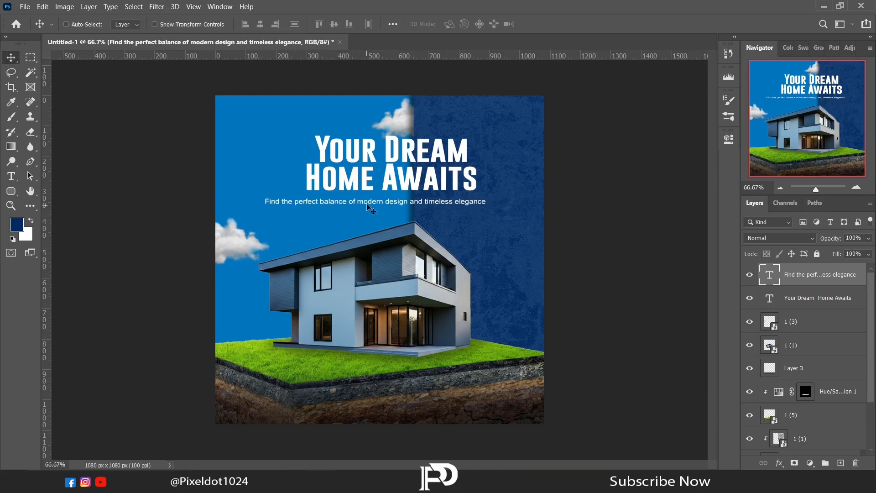
{"action": "left_click_drag", "start_coordinate": [372, 207], "coordinate": [387, 210]}
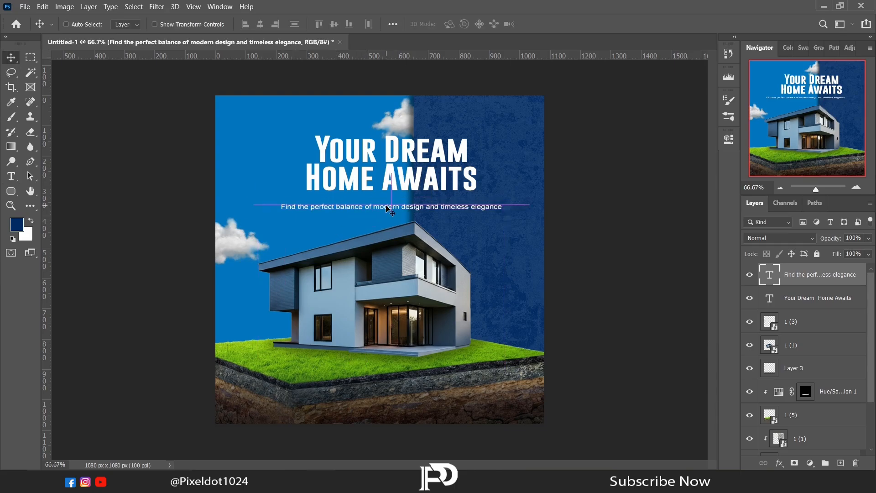
- Add a drop shadow to the headline: Multiply, 71% opacity, global light off, 113° angle, 10 px distance, 8% spread, 5 px size
{"action": "left_click", "coordinate": [804, 303]}
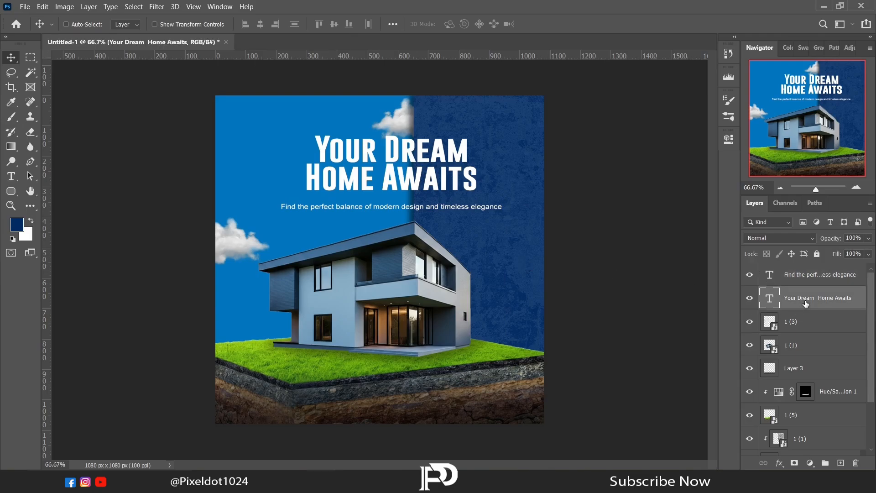
{"action": "left_click", "coordinate": [780, 464]}
{"action": "left_click", "coordinate": [794, 457]}
{"action": "left_click_drag", "start_coordinate": [537, 119], "coordinate": [674, 74]}
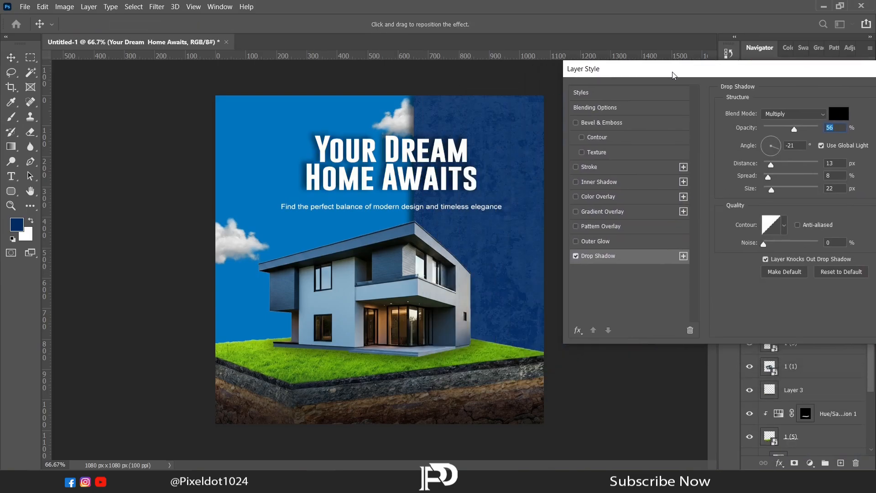
{"action": "left_click", "coordinate": [821, 145]}
{"action": "left_click_drag", "start_coordinate": [759, 69], "coordinate": [734, 65]}
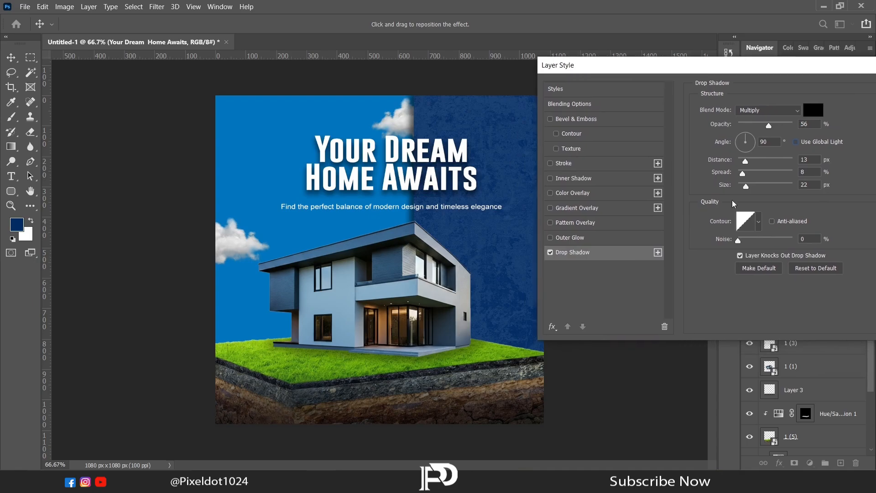
{"action": "left_click_drag", "start_coordinate": [749, 187], "coordinate": [742, 188]}
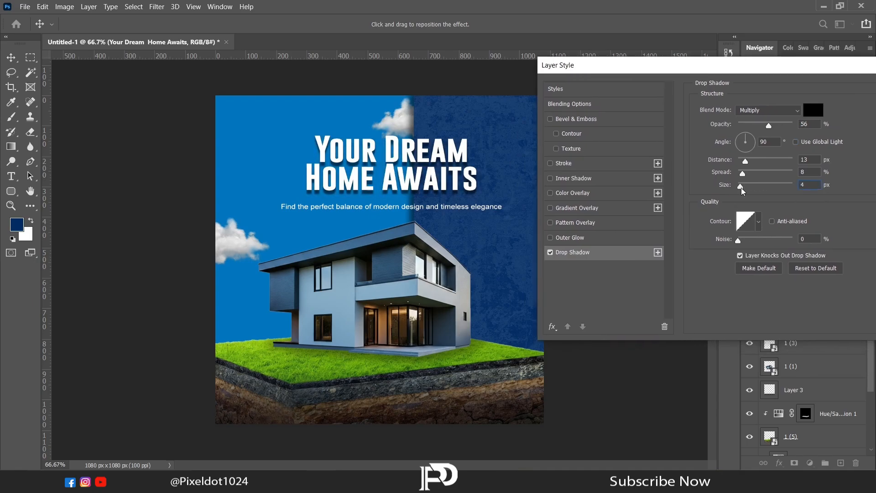
{"action": "left_click", "coordinate": [741, 161]}
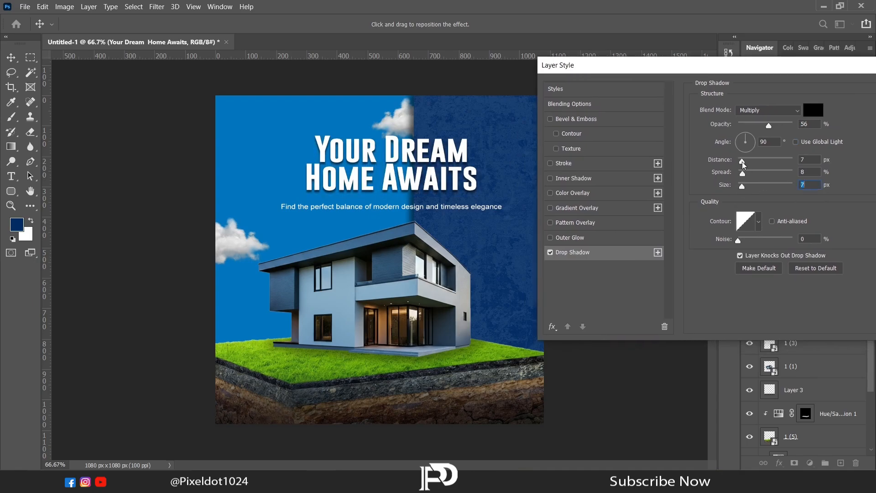
{"action": "left_click", "coordinate": [743, 137]}
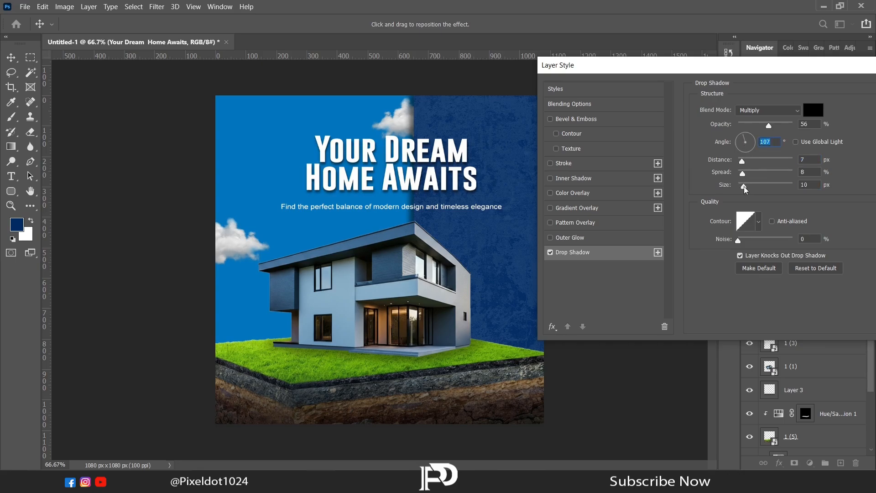
{"action": "left_click_drag", "start_coordinate": [745, 190], "coordinate": [742, 190]}
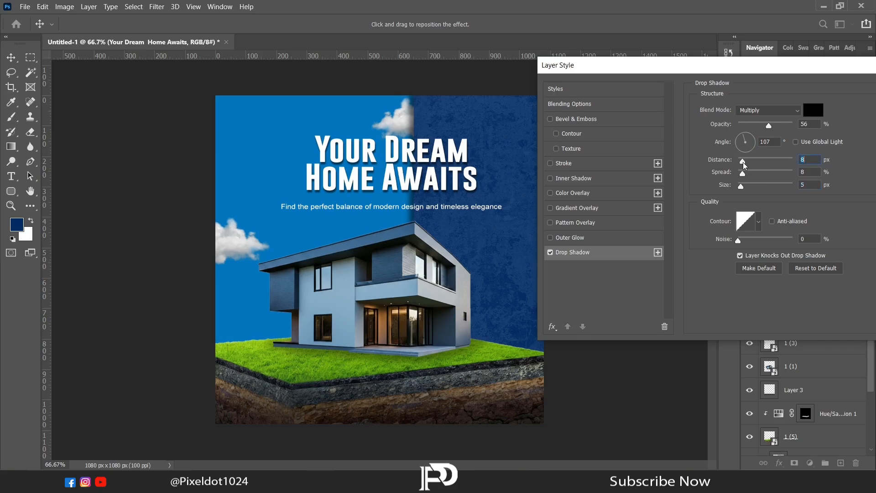
{"action": "left_click_drag", "start_coordinate": [743, 165], "coordinate": [744, 165]}
{"action": "key", "text": "shift+Tab"}
{"action": "key", "text": "Down"}
{"action": "key", "text": "Down"}
{"action": "left_click_drag", "start_coordinate": [768, 125], "coordinate": [777, 126]}
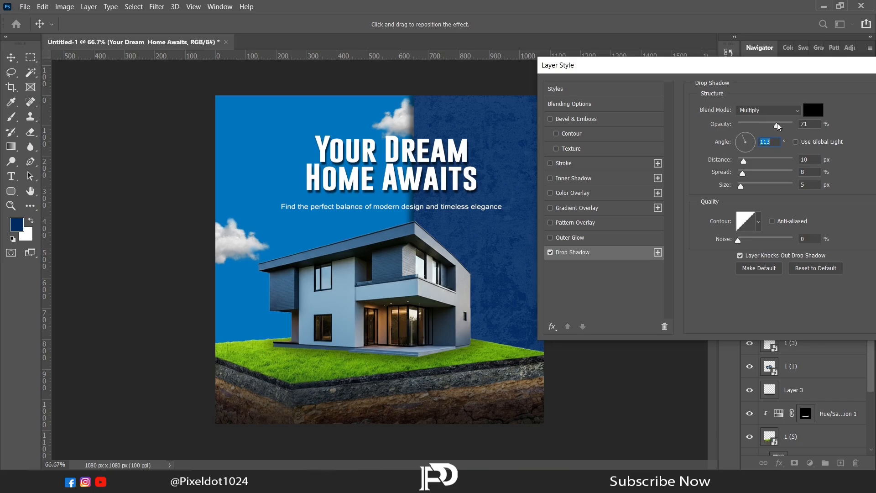
{"action": "left_click_drag", "start_coordinate": [814, 67], "coordinate": [687, 91]}
{"action": "left_click", "coordinate": [803, 112]}
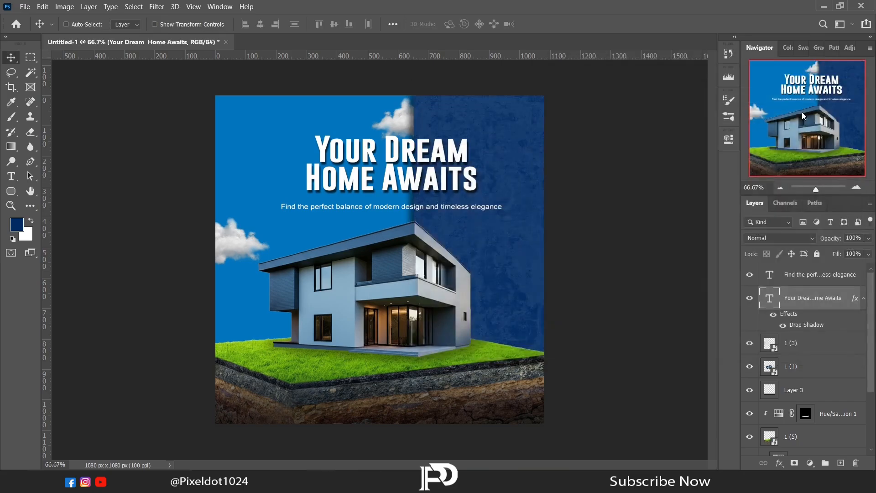
- Increase the headline's leading to 72 pt
{"action": "left_click", "coordinate": [864, 301]}
{"action": "double_click", "coordinate": [770, 298]}
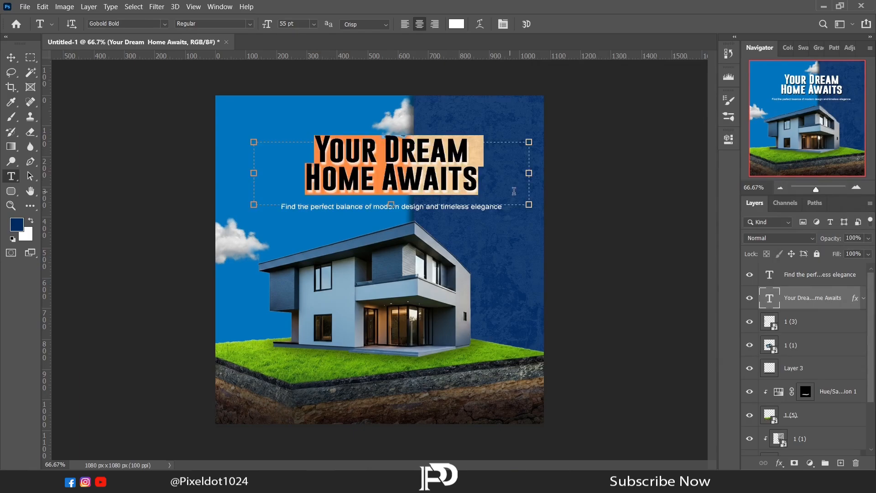
{"action": "left_click", "coordinate": [726, 138]}
{"action": "left_click_drag", "start_coordinate": [656, 283], "coordinate": [621, 276]}
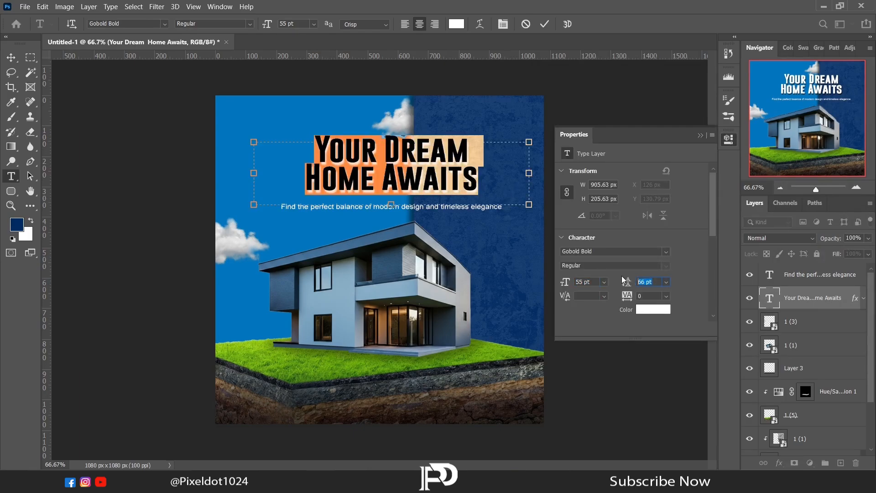
{"action": "key", "text": "Up"}
{"action": "key", "text": "Up"}
{"action": "key", "text": "Up"}
{"action": "key", "text": "Up"}
{"action": "key", "text": "Up"}
{"action": "key", "text": "Up"}
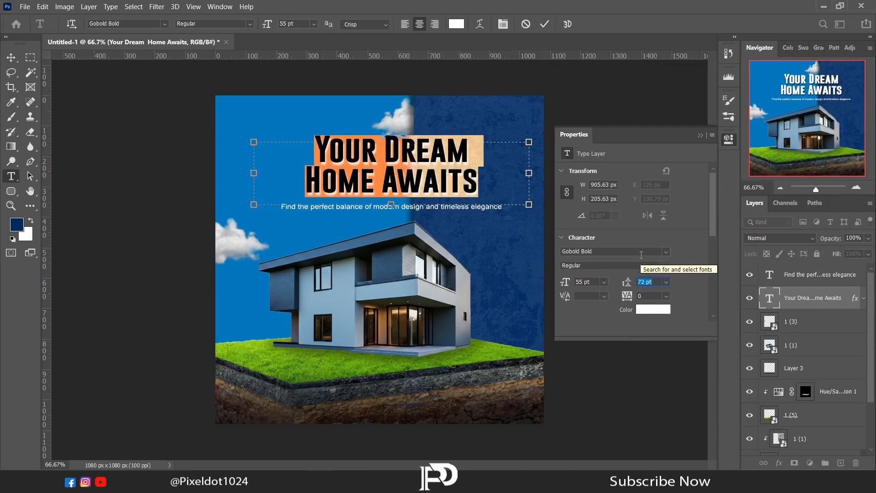
{"action": "left_click", "coordinate": [701, 134]}
{"action": "left_click", "coordinate": [124, 139]}
- Draw a rounded rectangle about 404 × 73 px near the poster's bottom and fill it with dark blue
{"action": "left_click", "coordinate": [11, 192]}
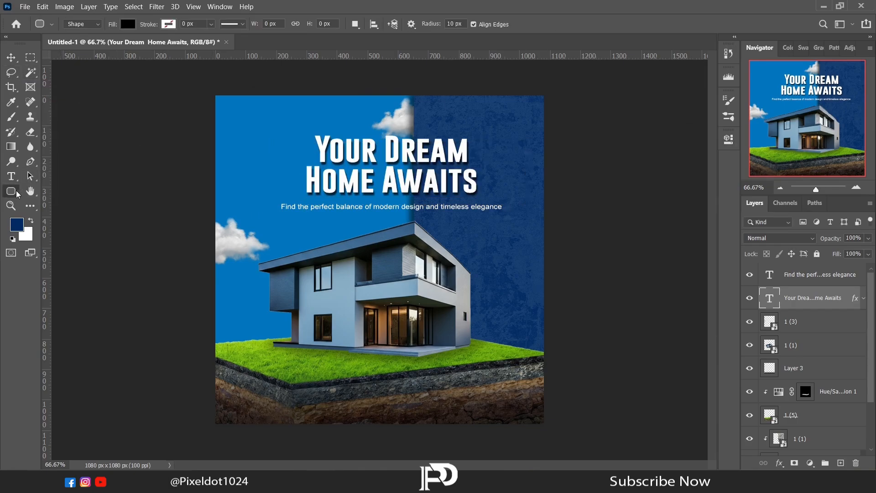
{"action": "left_click", "coordinate": [810, 272]}
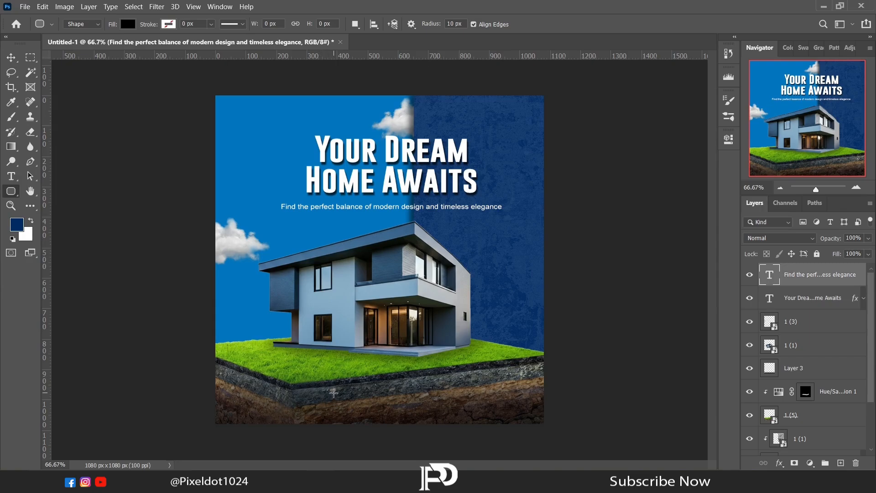
{"action": "mouse_move", "coordinate": [333, 392]}
{"action": "left_mouse_down"}
{"action": "mouse_move", "coordinate": [445, 397]}
{"action": "mouse_move", "coordinate": [456, 415]}
{"action": "left_mouse_up"}
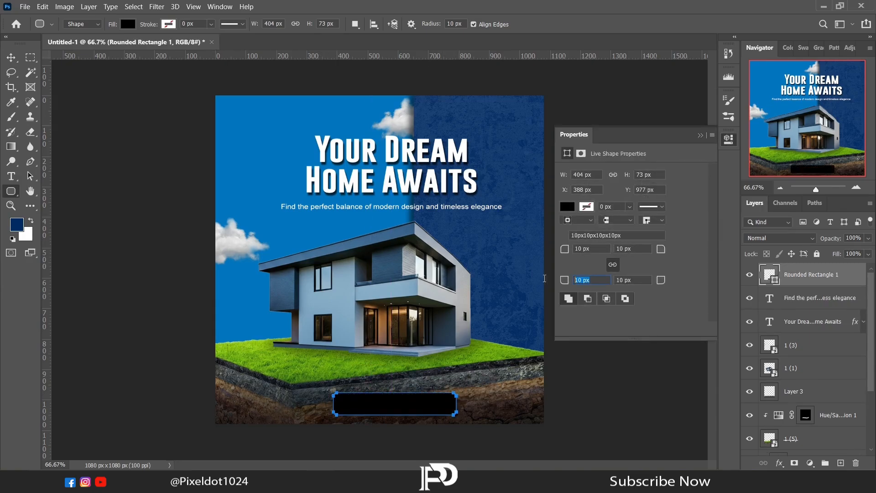
{"action": "key", "text": "Return"}
{"action": "left_click", "coordinate": [573, 208]}
{"action": "left_click", "coordinate": [600, 266]}
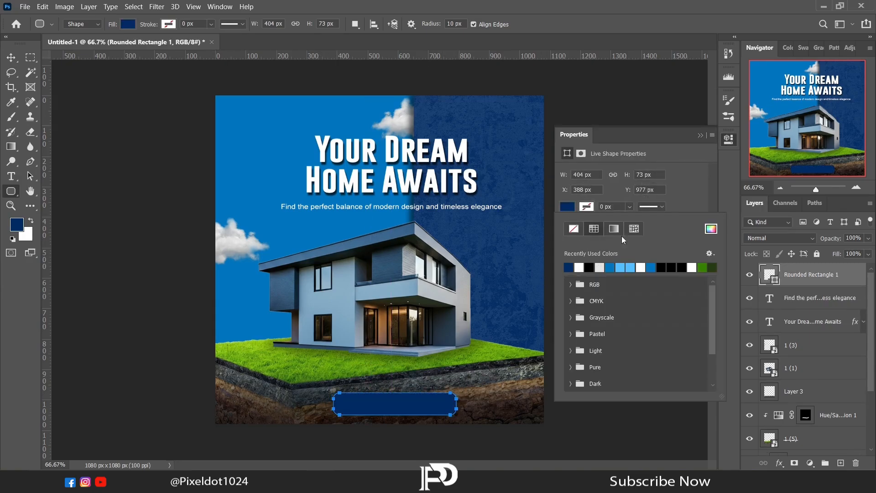
{"action": "left_click", "coordinate": [700, 135]}
- Add a 2 px light blue inside stroke to the rounded rectangle
{"action": "left_click", "coordinate": [779, 462]}
{"action": "left_click", "coordinate": [793, 379]}
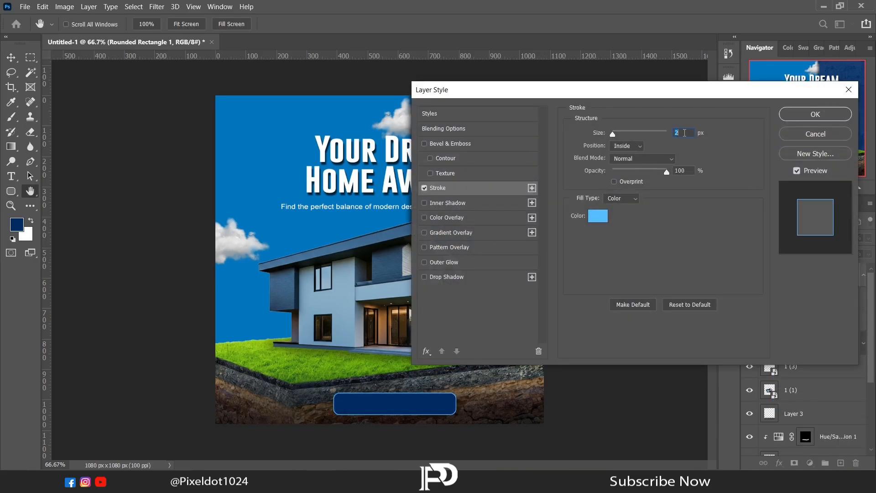
{"action": "key", "text": "Down"}
{"action": "left_click", "coordinate": [794, 113]}
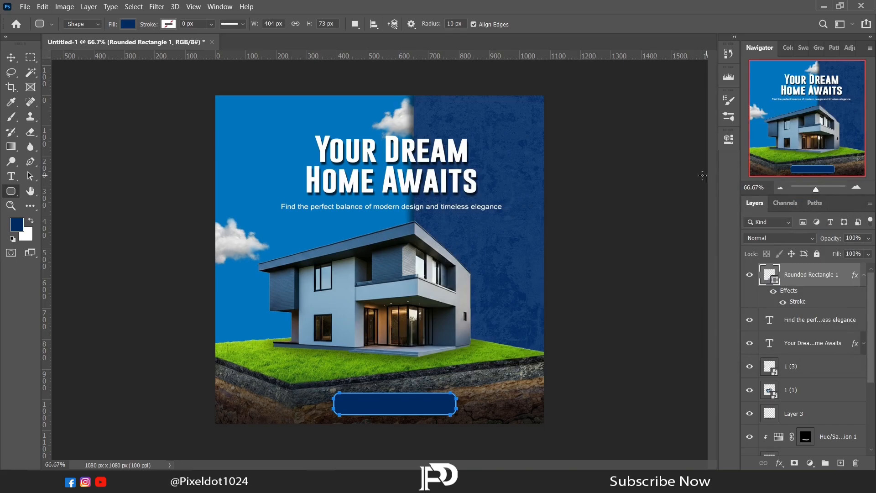
- Lower the rectangle layer's opacity to 68% and nudge the rectangle slightly upward
{"action": "key", "text": "l"}
{"action": "mouse_move", "coordinate": [867, 237]}
{"action": "left_mouse_down"}
{"action": "mouse_move", "coordinate": [866, 250]}
{"action": "mouse_move", "coordinate": [853, 249]}
{"action": "left_mouse_up"}
{"action": "key", "text": "v"}
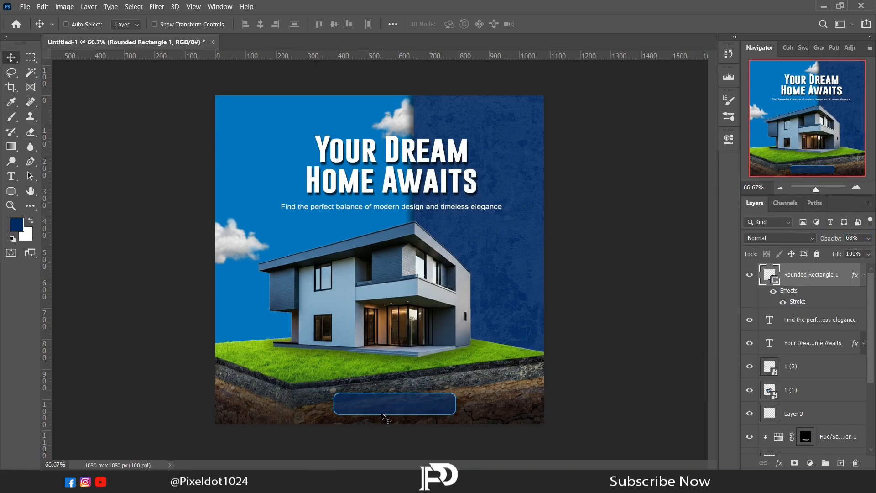
{"action": "left_click_drag", "start_coordinate": [382, 417], "coordinate": [367, 410]}
- Create a text box above the button and paste in the text 'Book a Visit Today'
{"action": "key", "text": "t"}
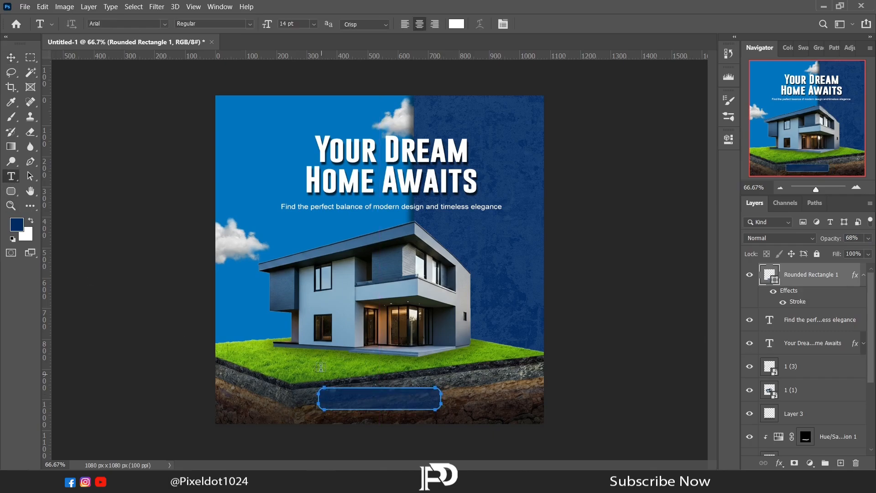
{"action": "left_click_drag", "start_coordinate": [318, 356], "coordinate": [449, 379]}
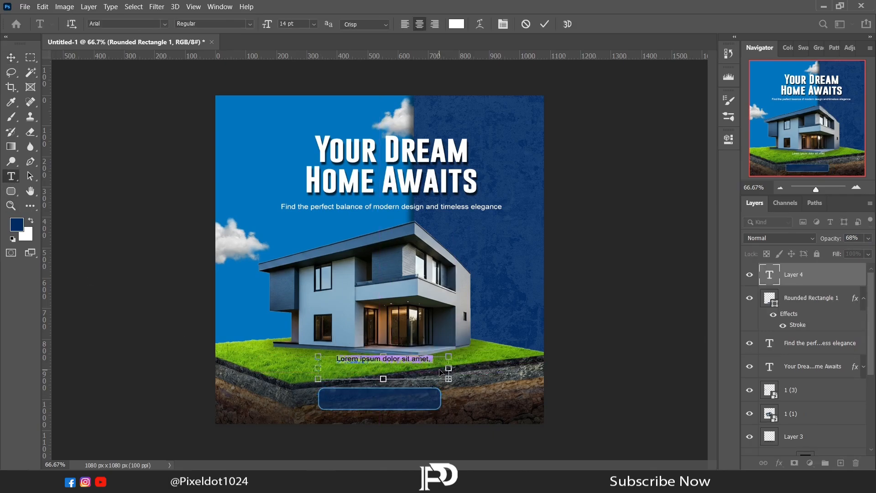
{"action": "type", "text": "Book a Visit Today"}
{"action": "key", "text": "ctrl+a"}
{"action": "left_click", "coordinate": [728, 139]}
- Set the button text to Arial Bold at 20 pt and move it onto the rounded rectangle
{"action": "left_click_drag", "start_coordinate": [592, 282], "coordinate": [566, 278]}
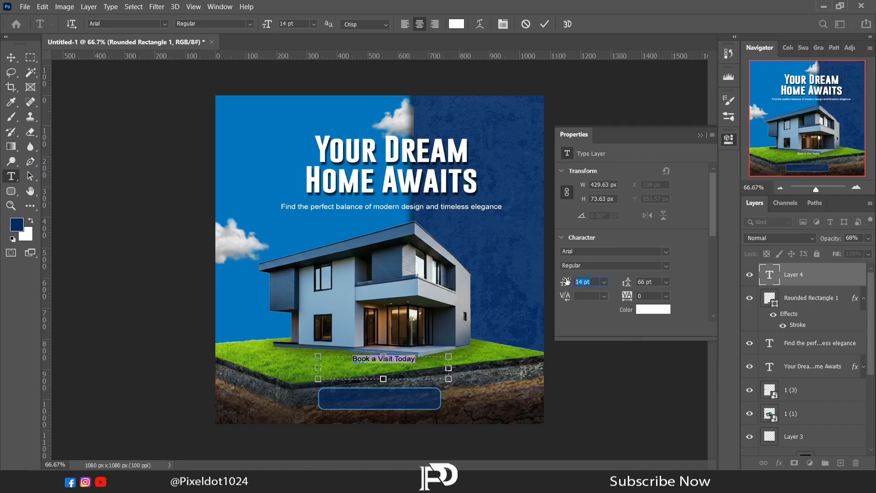
{"action": "scroll", "coordinate": [570, 275], "scroll_direction": "up", "scroll_amount": 4}
{"action": "scroll", "coordinate": [570, 275], "scroll_direction": "up", "scroll_amount": 2}
{"action": "left_click", "coordinate": [612, 265]}
{"action": "left_click", "coordinate": [620, 294]}
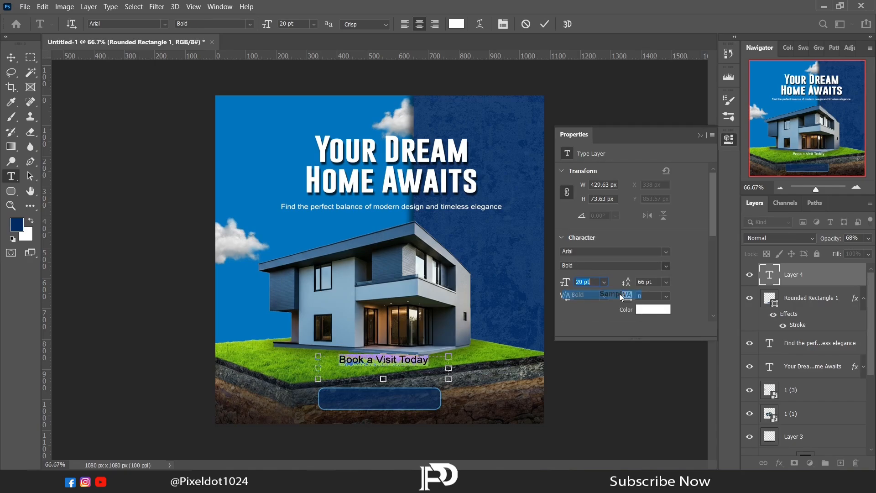
{"action": "left_click", "coordinate": [700, 135]}
{"action": "left_click", "coordinate": [11, 57]}
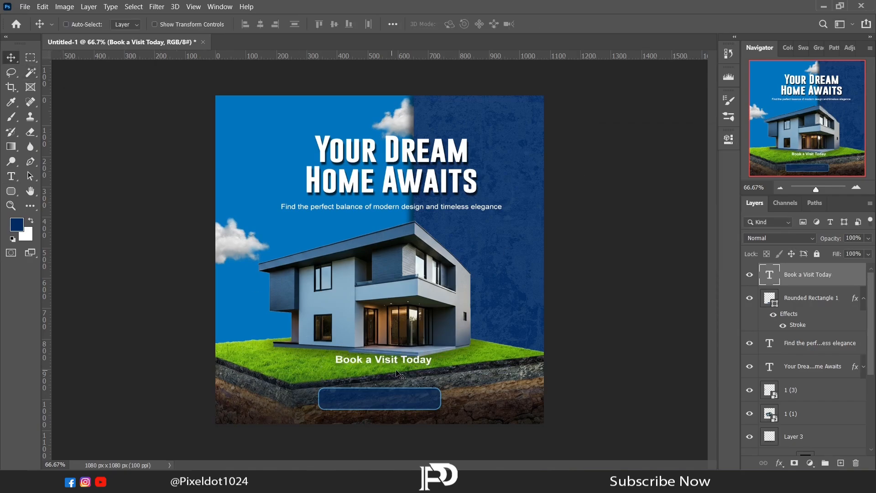
{"action": "left_click_drag", "start_coordinate": [392, 371], "coordinate": [391, 405]}
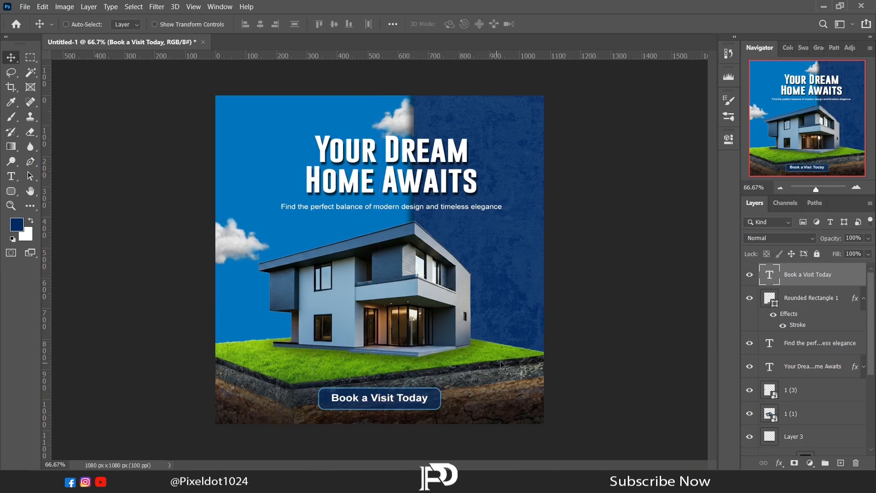
- Place a curly arrow graphic, scale it to about 73%, rotate it about -36°, and position it right of the house
{"action": "left_click", "coordinate": [824, 6]}
{"action": "left_click_drag", "start_coordinate": [450, 80], "coordinate": [467, 248]}
{"action": "left_click_drag", "start_coordinate": [432, 323], "coordinate": [417, 278]}
{"action": "left_click_drag", "start_coordinate": [439, 261], "coordinate": [442, 211]}
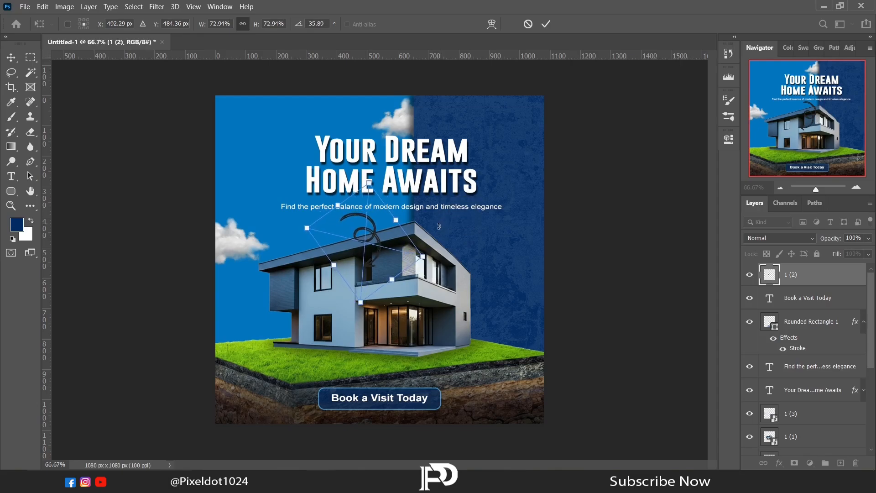
{"action": "left_click_drag", "start_coordinate": [384, 242], "coordinate": [504, 243]}
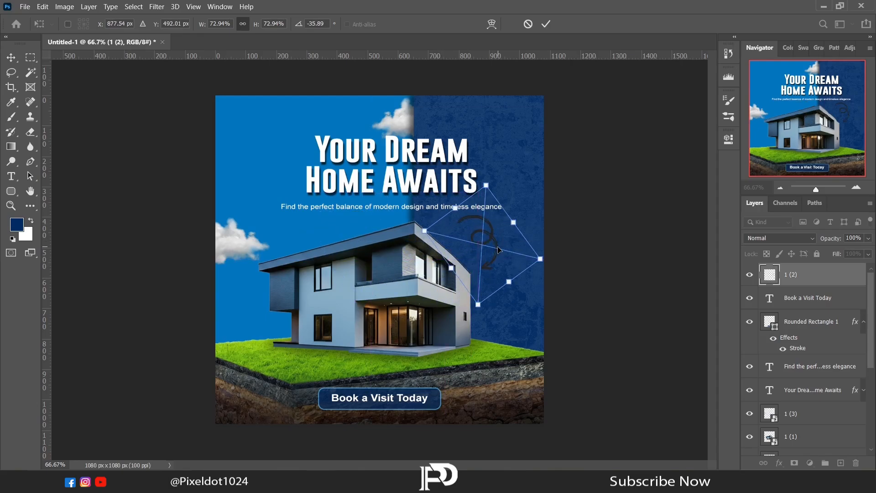
{"action": "key", "text": "Return"}
- Add a light blue #67c4ff colour overlay to the curly arrow
{"action": "left_click", "coordinate": [779, 464]}
{"action": "left_click", "coordinate": [785, 423]}
{"action": "left_click_drag", "start_coordinate": [521, 103], "coordinate": [555, 73]}
{"action": "left_click", "coordinate": [773, 125]}
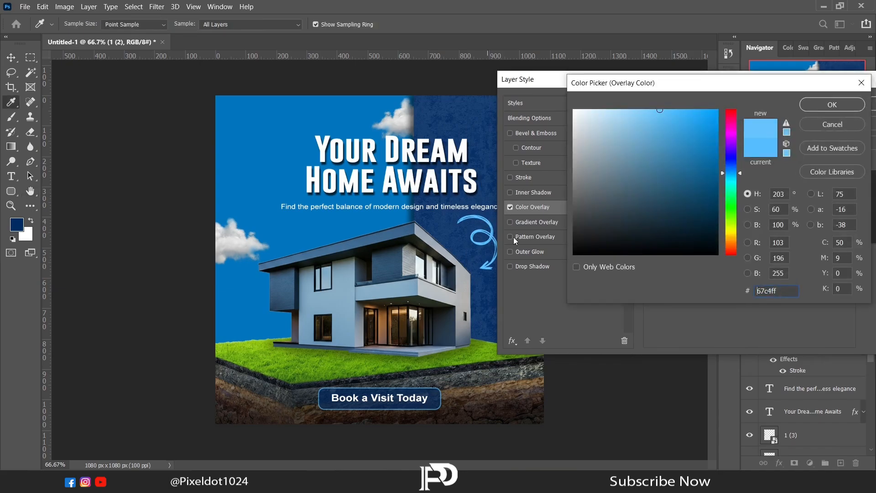
{"action": "left_click", "coordinate": [821, 104]}
{"action": "key", "text": "Return"}
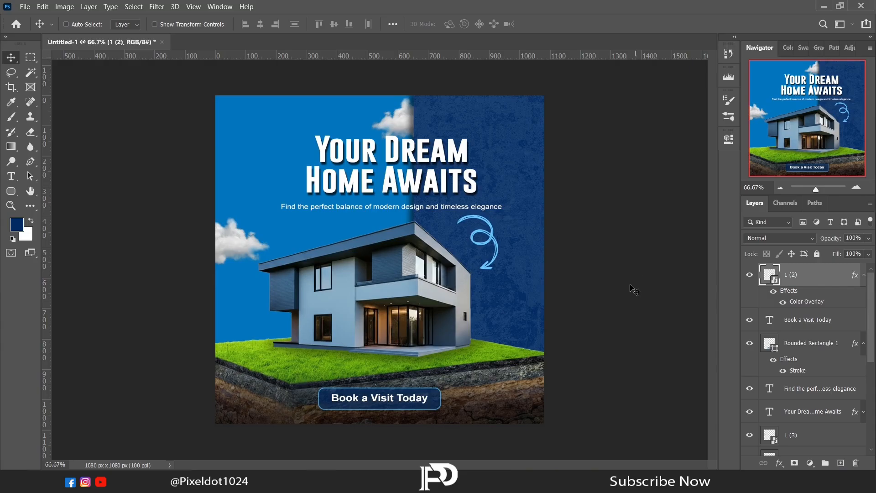
- Open 'Logo, Follow, Web.psd' and drag its social icons group into the poster's top-right corner
{"action": "left_click", "coordinate": [318, 481]}
{"action": "left_click_drag", "start_coordinate": [708, 87], "coordinate": [351, 44]}
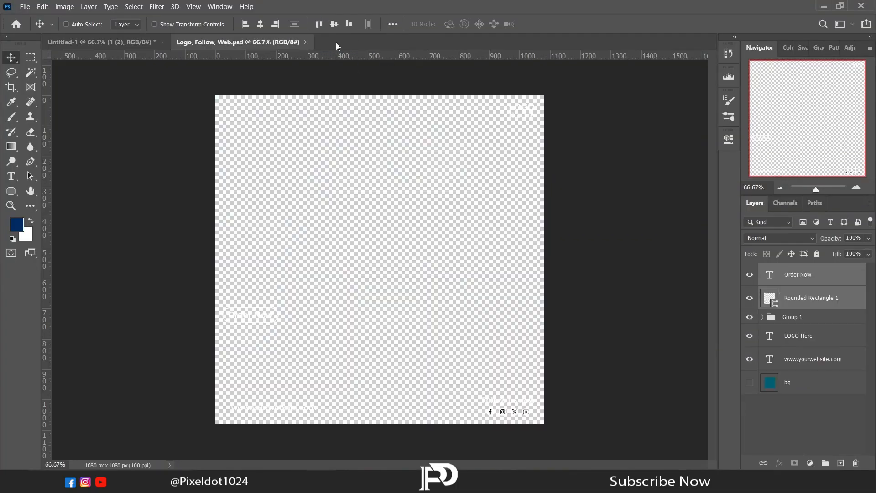
{"action": "left_click", "coordinate": [808, 320]}
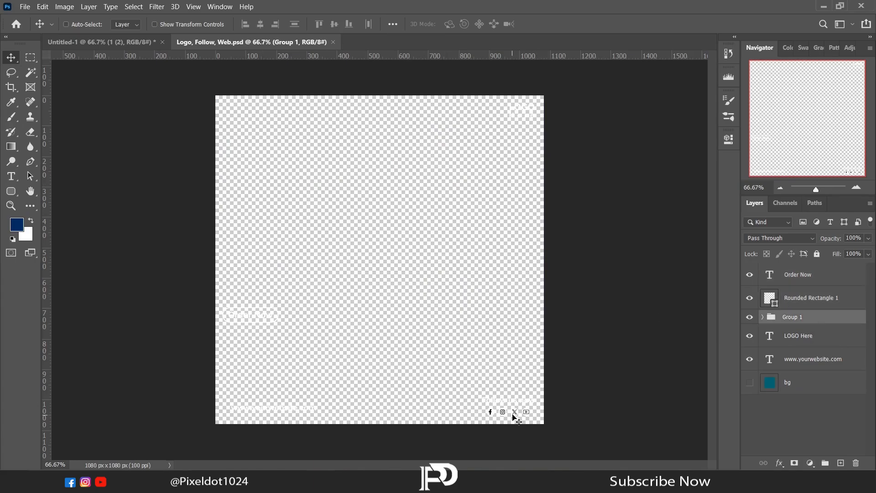
{"action": "left_click_drag", "start_coordinate": [514, 416], "coordinate": [512, 124]}
- Hide the 'Follow us now' text inside the imported icon group
{"action": "left_click", "coordinate": [864, 289]}
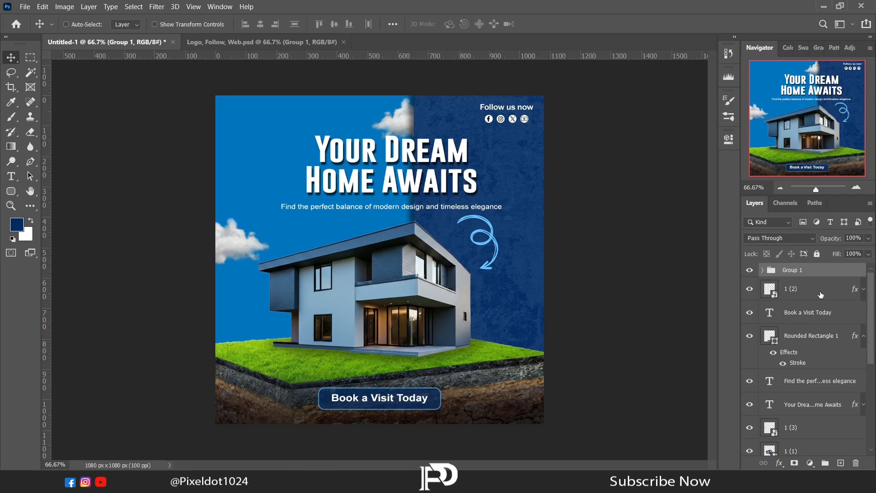
{"action": "left_click", "coordinate": [862, 338]}
{"action": "left_click", "coordinate": [762, 269]}
{"action": "scroll", "coordinate": [803, 328], "scroll_direction": "down", "scroll_amount": 3}
{"action": "left_click", "coordinate": [749, 352]}
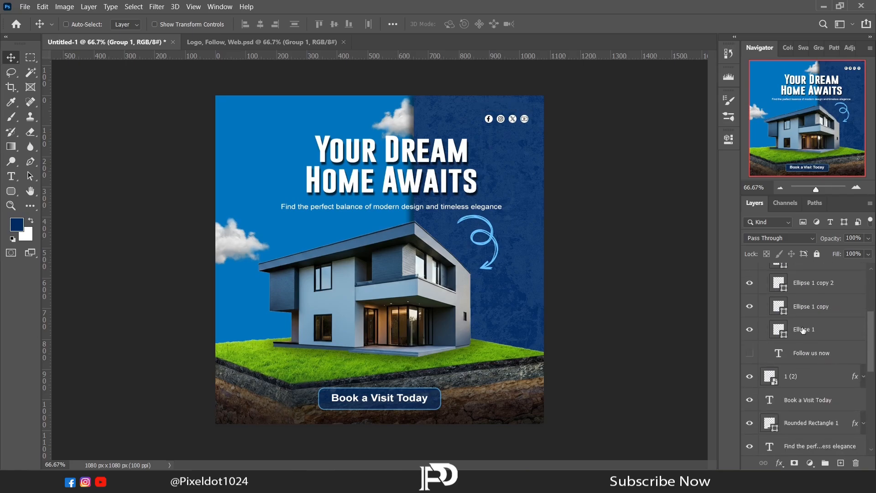
- Add a light blue colour overlay to the first social icon circle
{"action": "left_click", "coordinate": [803, 330]}
{"action": "left_click", "coordinate": [778, 463]}
{"action": "left_click", "coordinate": [775, 428]}
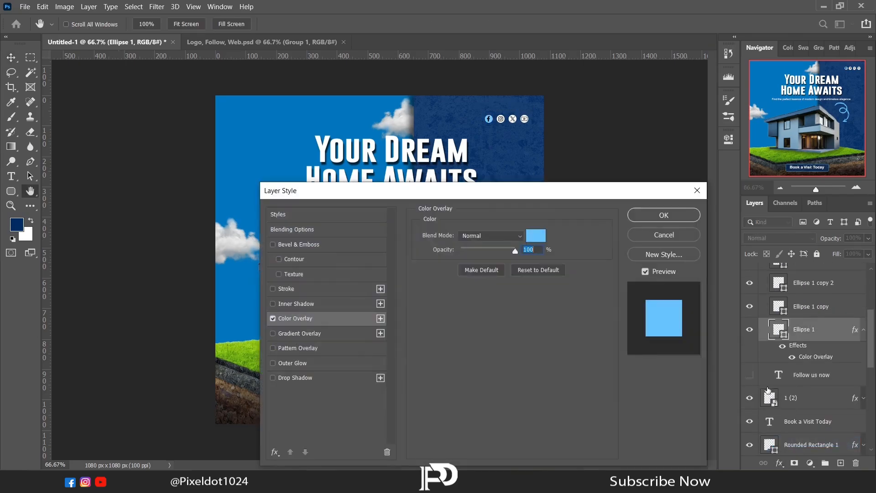
{"action": "left_click", "coordinate": [630, 222]}
- Copy the first circle's layer style and paste it onto the other three icon circles
{"action": "right_click", "coordinate": [854, 330]}
{"action": "left_click", "coordinate": [803, 267]}
{"action": "left_click", "coordinate": [812, 306]}
{"action": "right_click", "coordinate": [827, 306]}
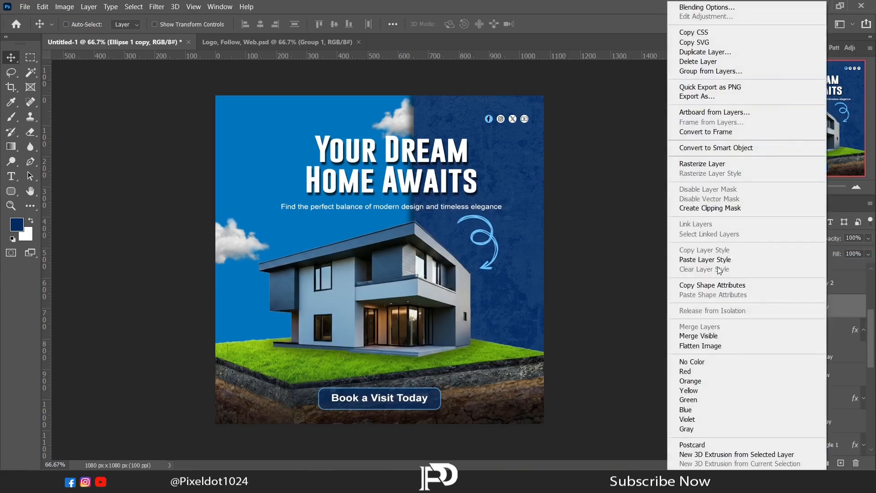
{"action": "left_click", "coordinate": [713, 260]}
{"action": "left_click", "coordinate": [826, 285]}
{"action": "right_click", "coordinate": [827, 286]}
{"action": "left_click", "coordinate": [714, 260]}
{"action": "left_click_drag", "start_coordinate": [872, 334], "coordinate": [871, 313]}
{"action": "left_click", "coordinate": [837, 331]}
{"action": "right_click", "coordinate": [837, 330]}
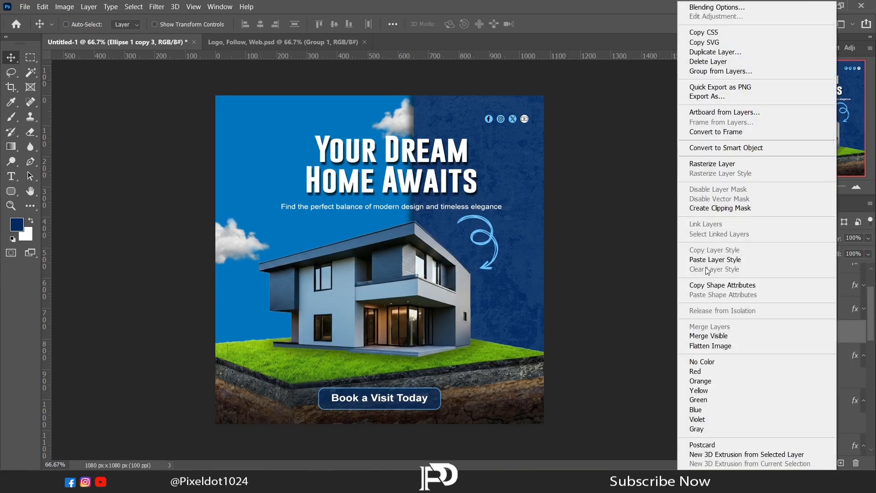
{"action": "left_click", "coordinate": [713, 260]}
- Nudge the social icon group slightly upward in the top-right corner
{"action": "left_click", "coordinate": [864, 332]}
{"action": "left_click", "coordinate": [863, 356]}
{"action": "left_click", "coordinate": [863, 379]}
{"action": "left_click", "coordinate": [863, 402]}
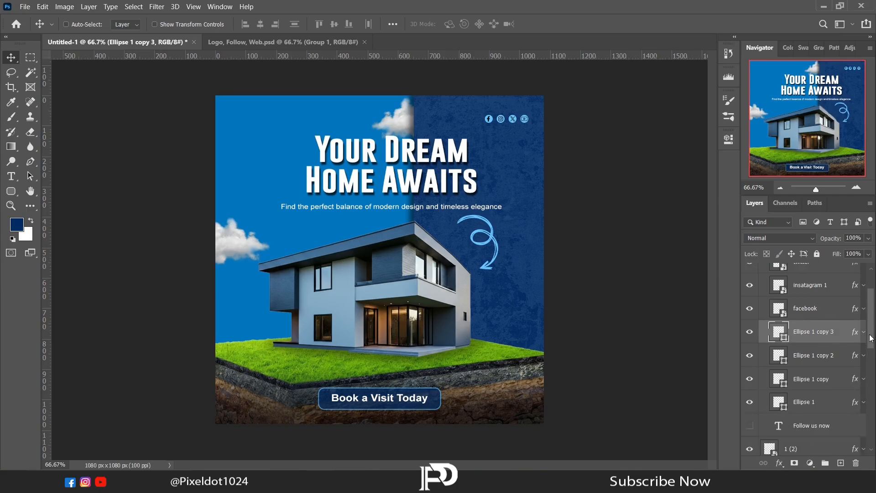
{"action": "left_click_drag", "start_coordinate": [871, 337], "coordinate": [871, 316]}
{"action": "left_click", "coordinate": [811, 274]}
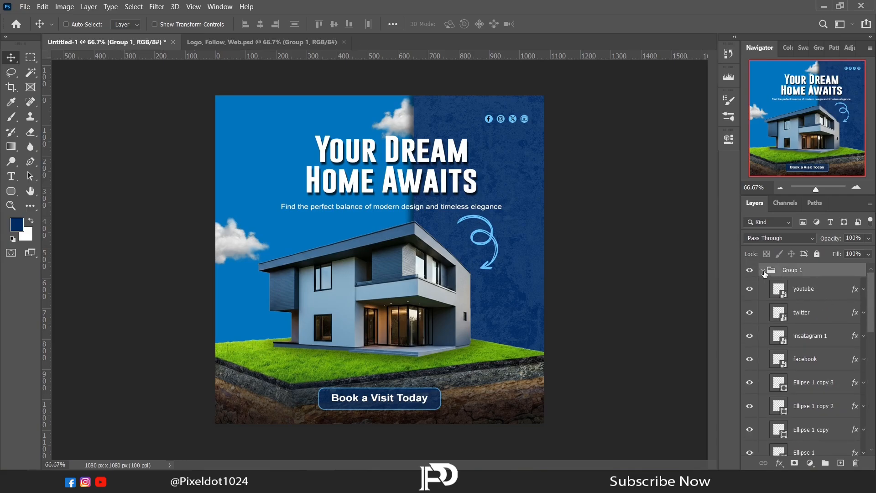
{"action": "left_click", "coordinate": [762, 269]}
{"action": "left_click_drag", "start_coordinate": [513, 120], "coordinate": [516, 111]}
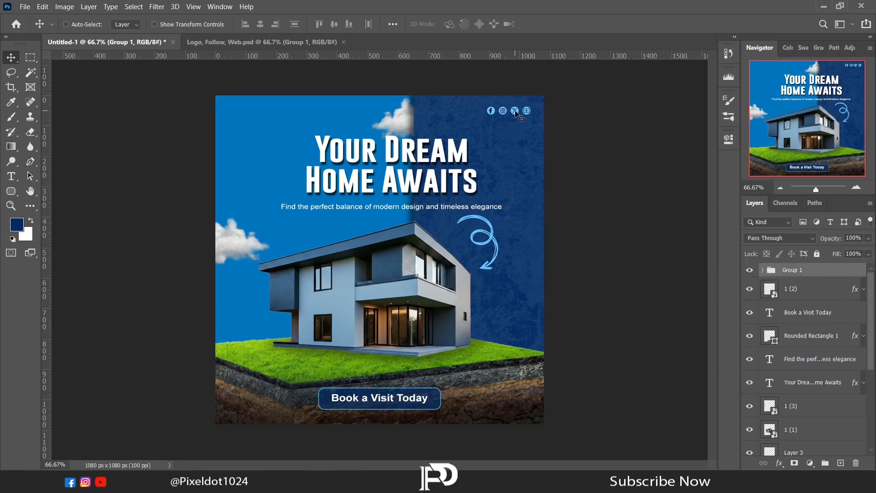
- Bring the 'LOGO Here' text from the other document into the poster's top-left corner
{"action": "key", "text": "ctrl+Tab"}
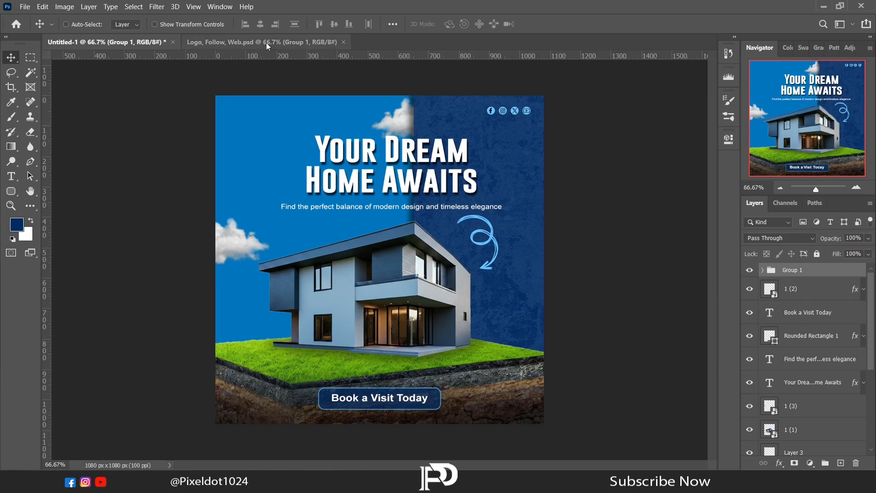
{"action": "left_click", "coordinate": [785, 338]}
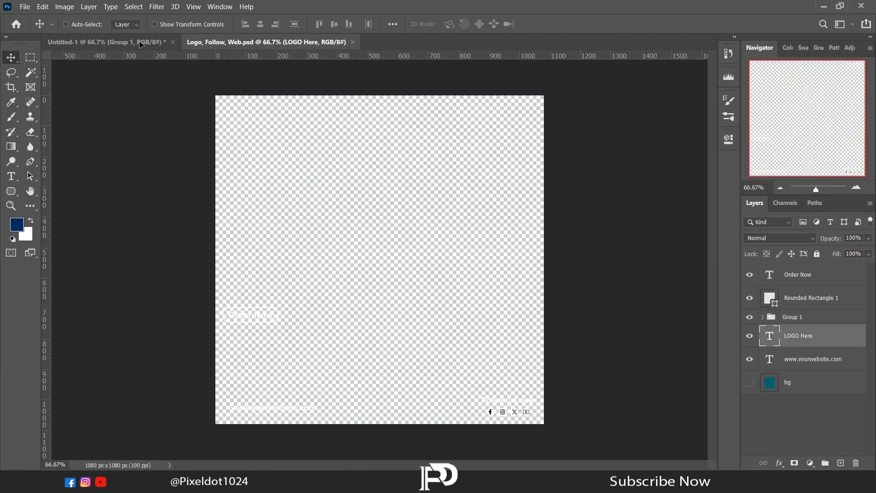
{"action": "left_click_drag", "start_coordinate": [142, 43], "coordinate": [242, 122]}
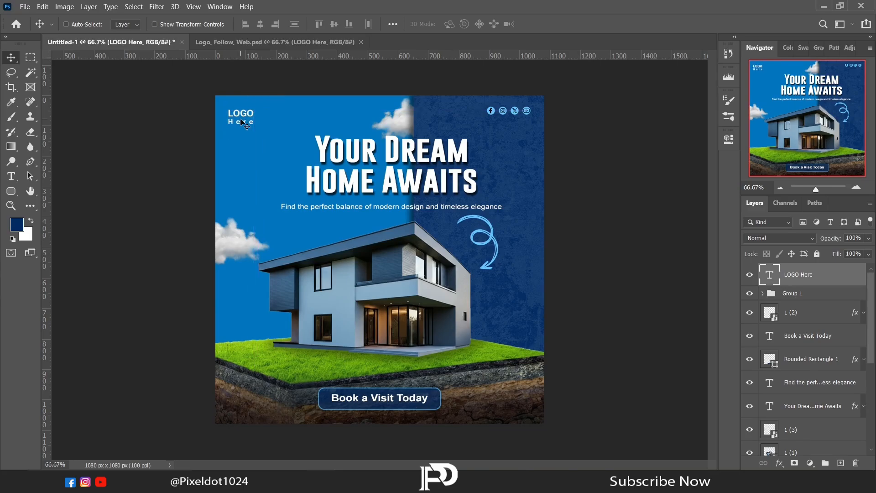
- Add a Multiply drop shadow to the button rectangle with 10 px size and opacity raised to about 83%
{"action": "scroll", "coordinate": [872, 284], "scroll_direction": "down", "scroll_amount": 1}
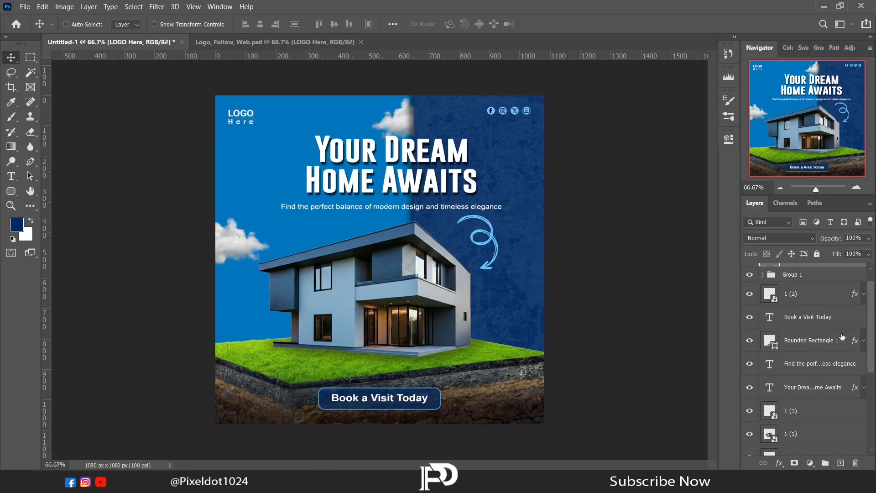
{"action": "left_click", "coordinate": [807, 340]}
{"action": "left_click", "coordinate": [779, 462]}
{"action": "left_click", "coordinate": [806, 457]}
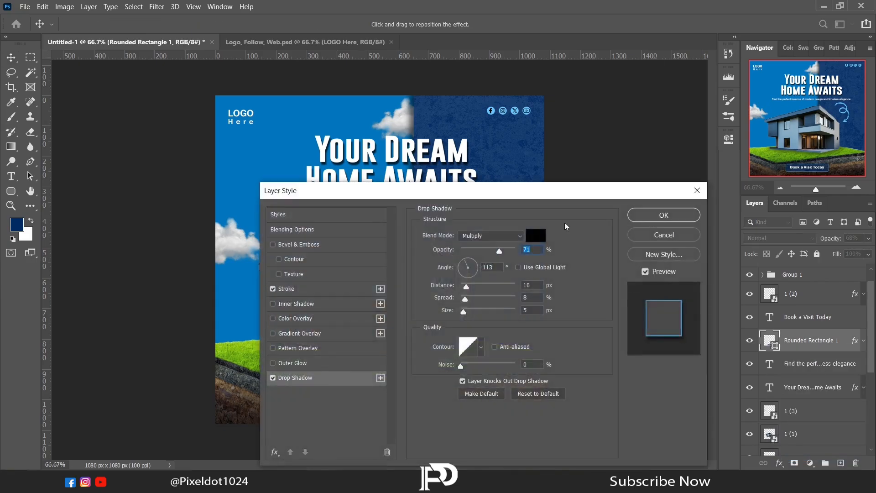
{"action": "left_click_drag", "start_coordinate": [434, 202], "coordinate": [679, 66]}
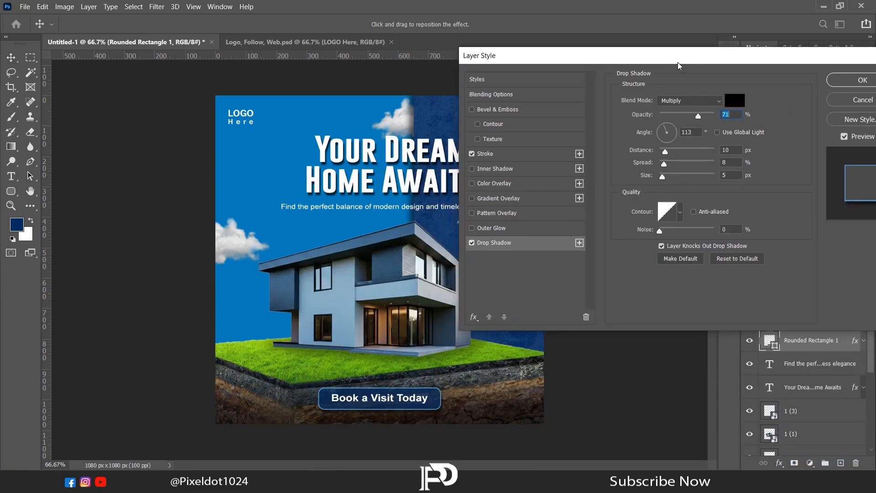
{"action": "left_click_drag", "start_coordinate": [662, 177], "coordinate": [665, 177]}
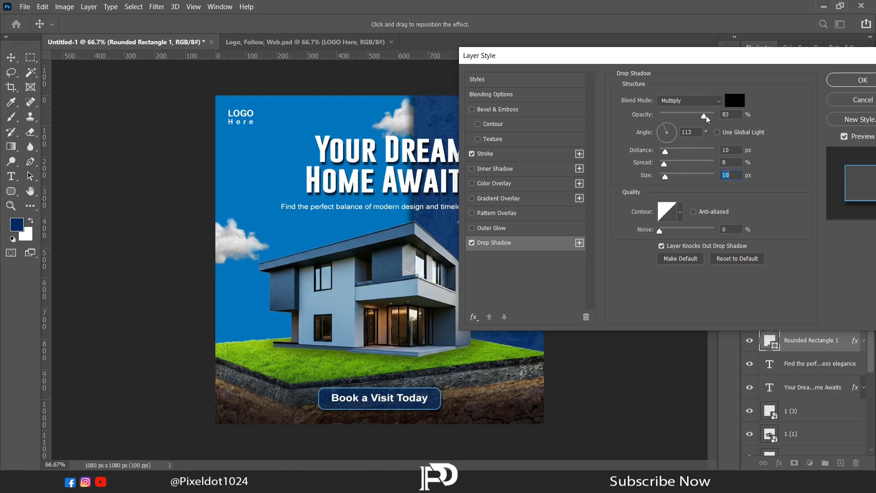
{"action": "left_click_drag", "start_coordinate": [698, 116], "coordinate": [721, 116]}
{"action": "left_click", "coordinate": [842, 86]}
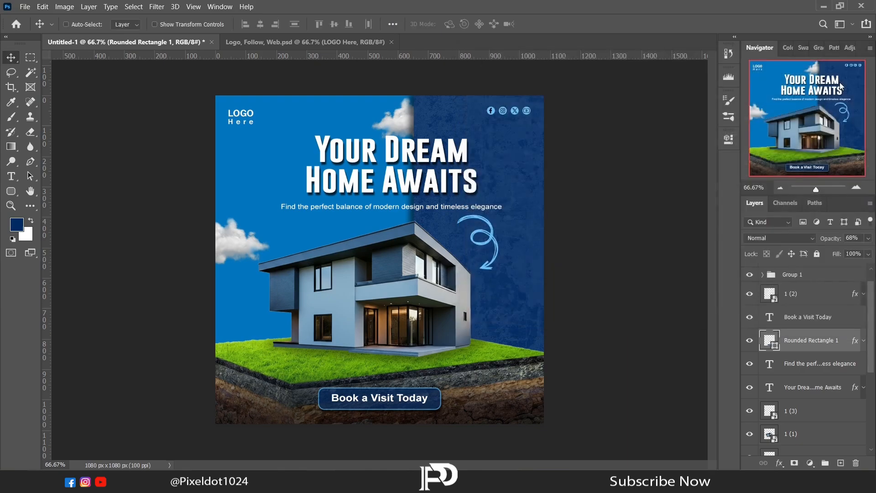
- Group the 'Book a Visit Today' text with the button rectangle and nudge the button slightly upward
{"action": "left_click", "coordinate": [798, 320], "text": "shift"}
{"action": "key", "text": "ctrl+g"}
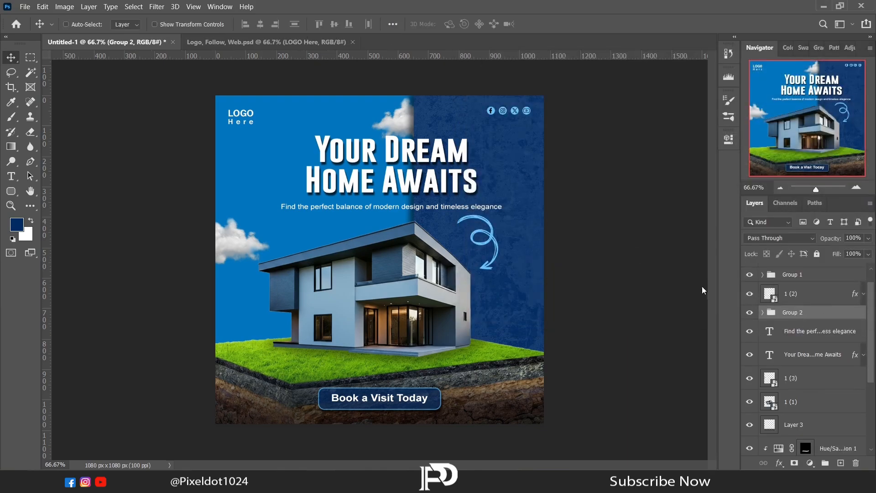
{"action": "left_click_drag", "start_coordinate": [376, 401], "coordinate": [380, 398]}
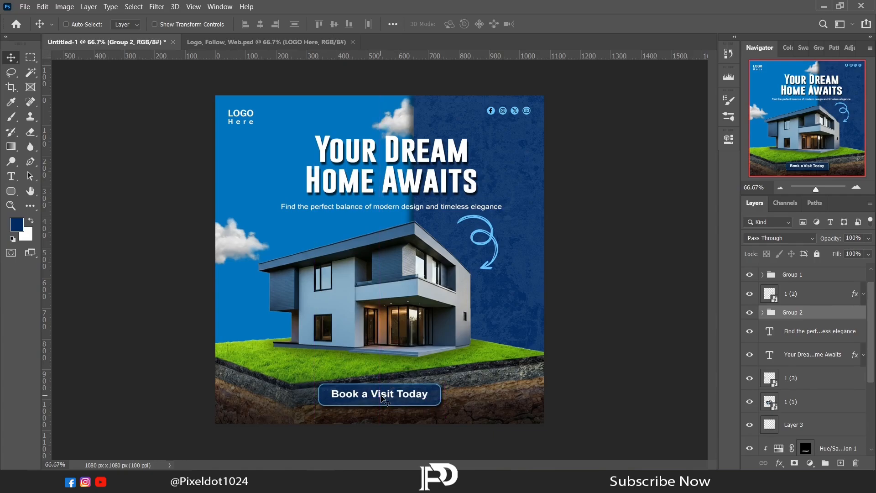
- Add a horizontal guide at the social icons' level and delete the word 'Here' from the logo text
{"action": "scroll", "coordinate": [872, 303], "scroll_direction": "up", "scroll_amount": 1}
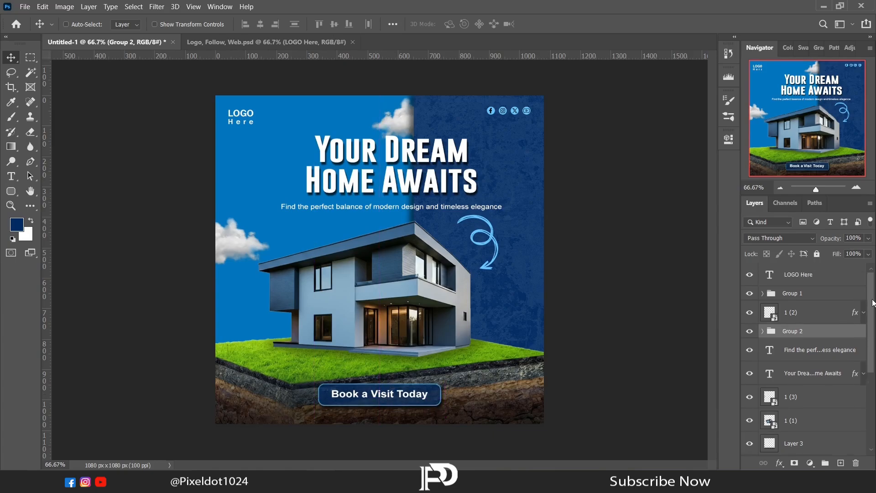
{"action": "left_click", "coordinate": [800, 280]}
{"action": "left_click_drag", "start_coordinate": [397, 59], "coordinate": [436, 110]}
{"action": "left_click", "coordinate": [12, 176]}
{"action": "left_click_drag", "start_coordinate": [231, 122], "coordinate": [257, 122]}
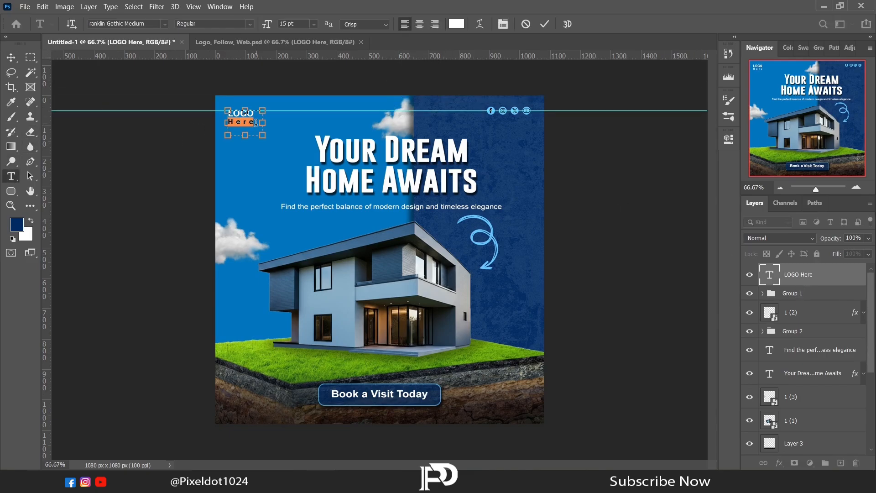
{"action": "key", "text": "BackSpace"}
- Remove the horizontal guide from the canvas
{"action": "left_click", "coordinate": [11, 57]}
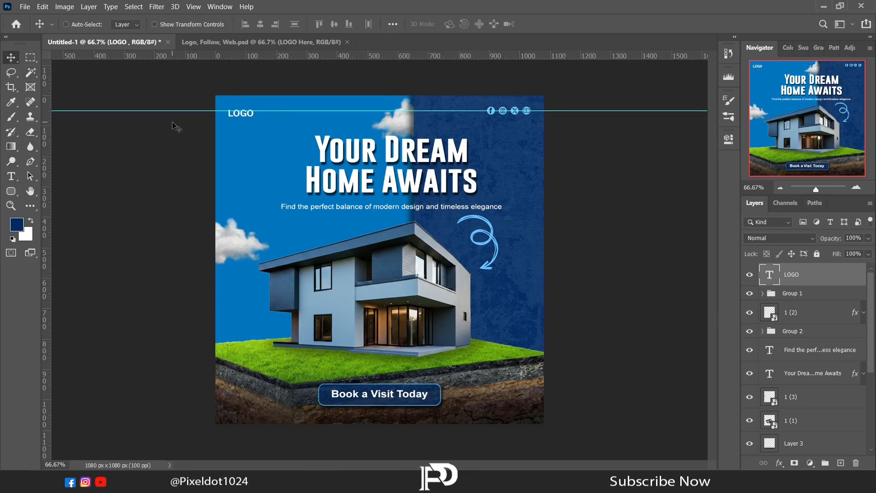
{"action": "left_click_drag", "start_coordinate": [177, 114], "coordinate": [178, 57]}
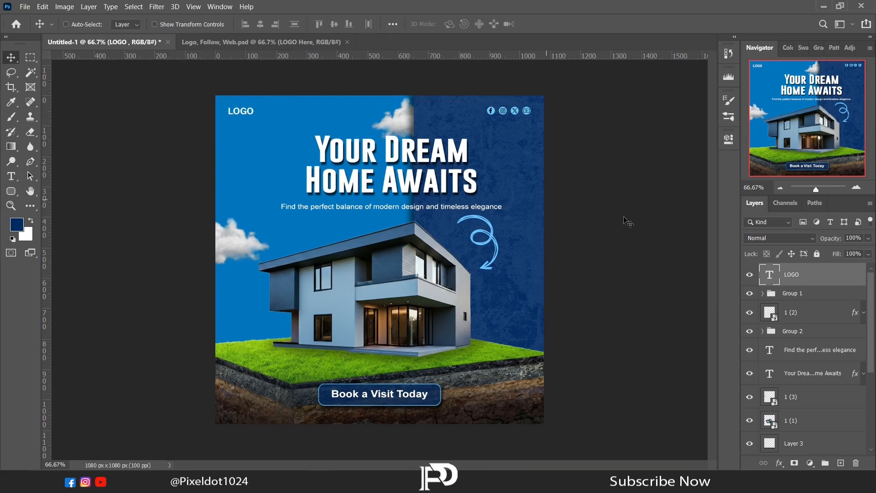
- Stamp all visible layers into a new merged layer and open it in the Camera Raw filter
{"action": "key", "text": "ctrl+shift+alt+e"}
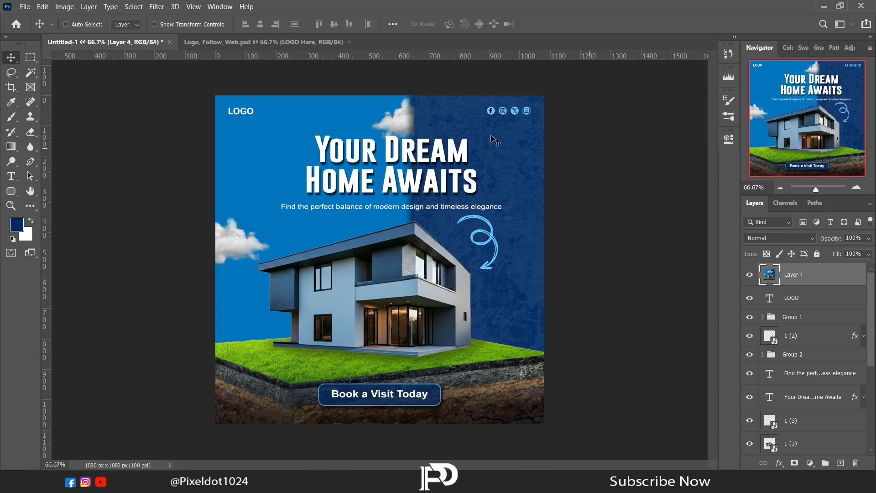
{"action": "left_click", "coordinate": [157, 6]}
{"action": "left_click", "coordinate": [184, 73]}
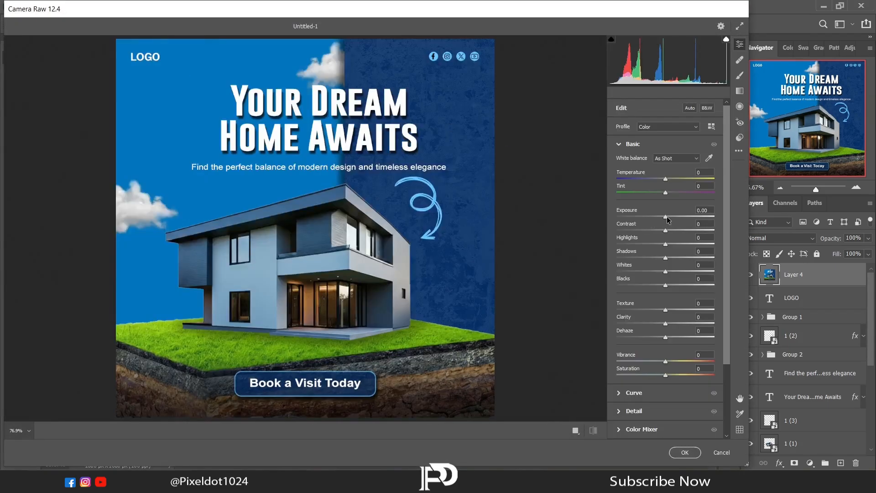
- Set Exposure +0.40, Contrast +18, Shadows -10, Vibrance +21 and Texture +16, then apply the Camera Raw adjustment
{"action": "left_click_drag", "start_coordinate": [666, 218], "coordinate": [661, 258]}
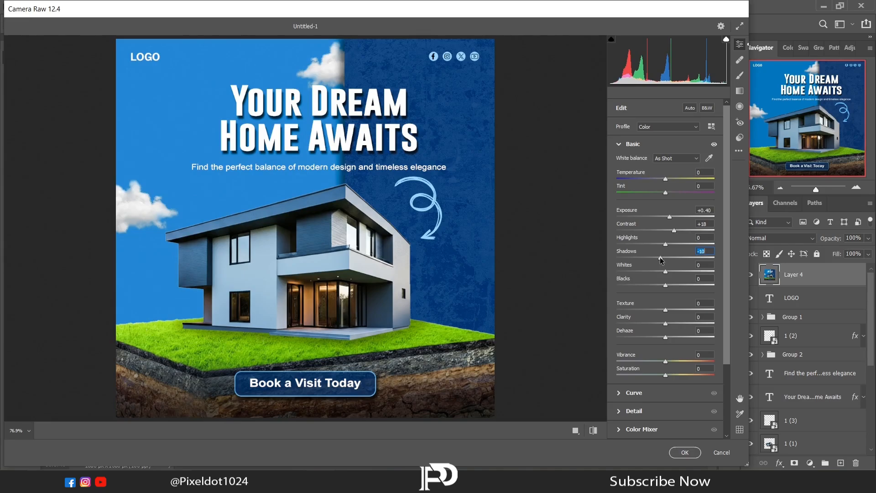
{"action": "left_click_drag", "start_coordinate": [665, 359], "coordinate": [676, 360]}
{"action": "left_click_drag", "start_coordinate": [665, 310], "coordinate": [675, 313]}
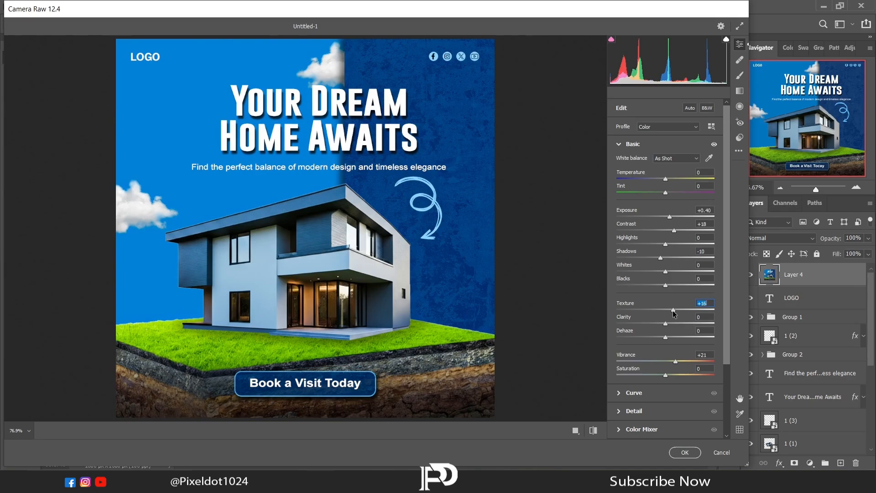
{"action": "left_click", "coordinate": [685, 452]}
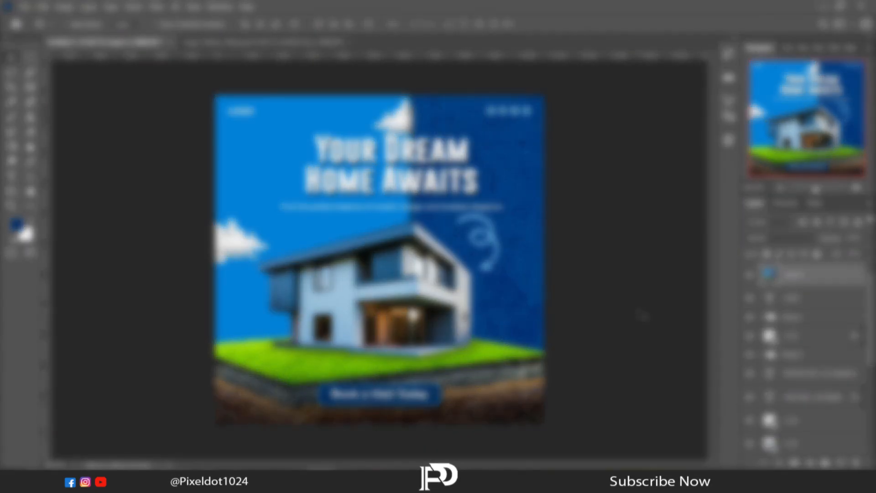